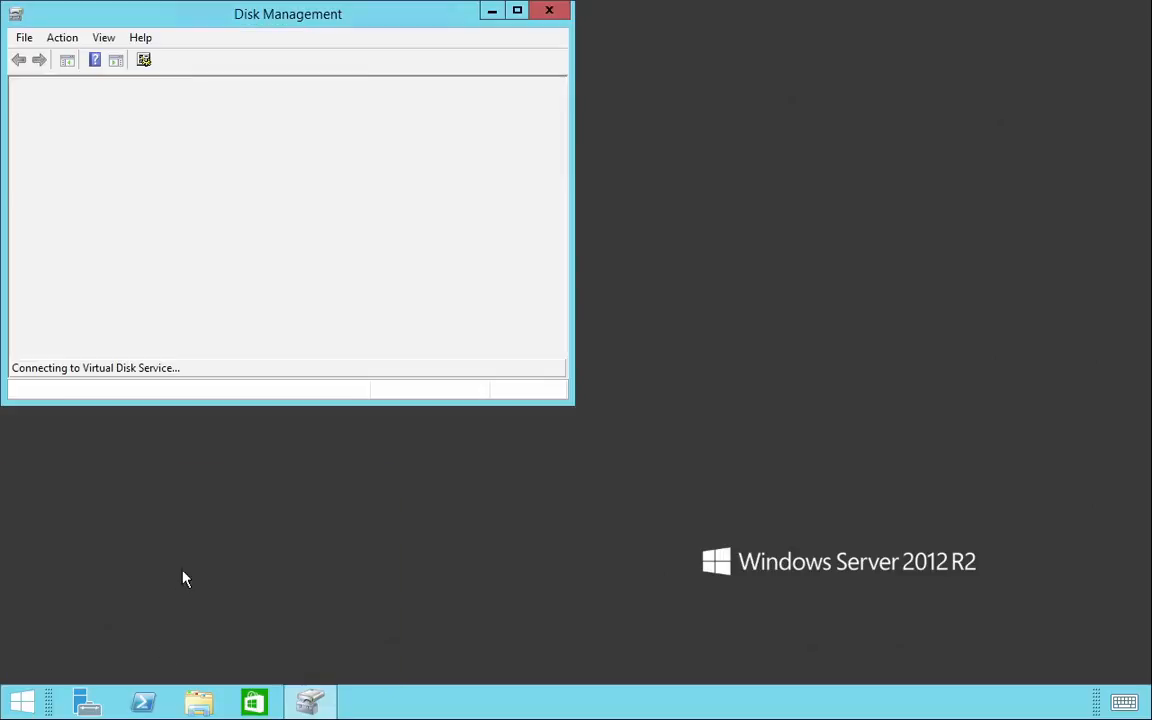
Step: Enlarge the Disk Management window, review the server's disks and volumes, and close it
{"action": "left_click_drag", "start_coordinate": [575, 406], "coordinate": [1085, 662]}
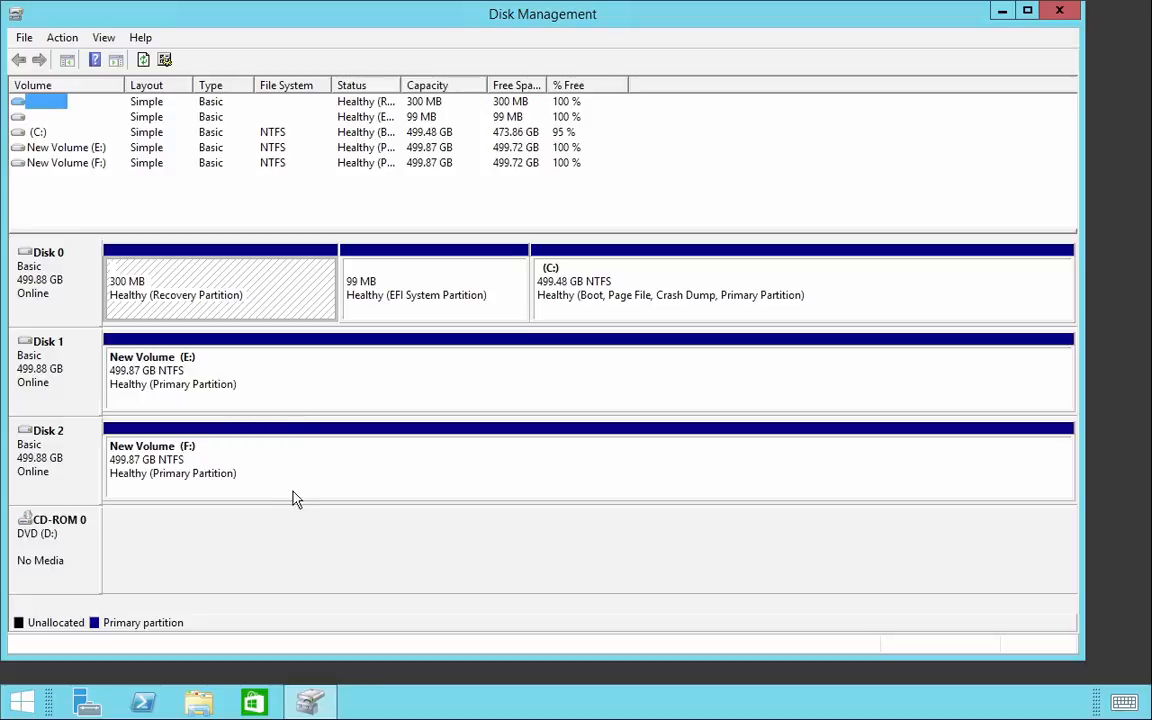
{"action": "left_click", "coordinate": [1062, 12]}
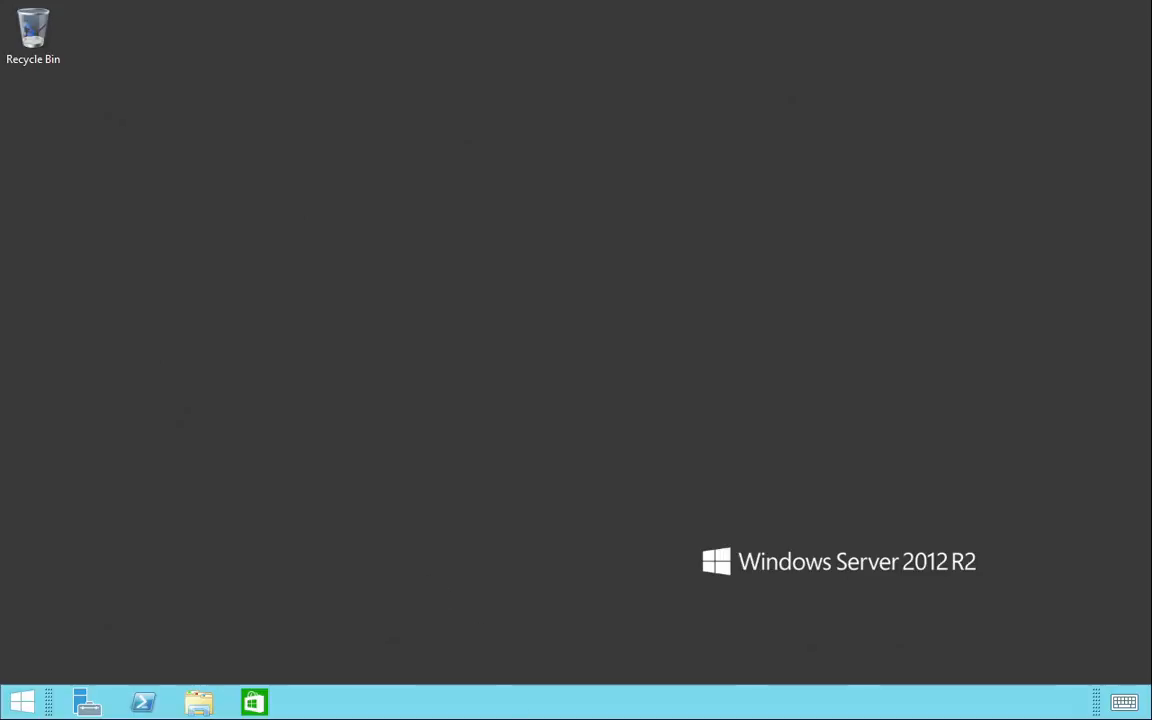
Step: Browse to the ISO folder on the C: drive to check for the Exchange Server 2016 disc image
{"action": "left_click", "coordinate": [198, 702]}
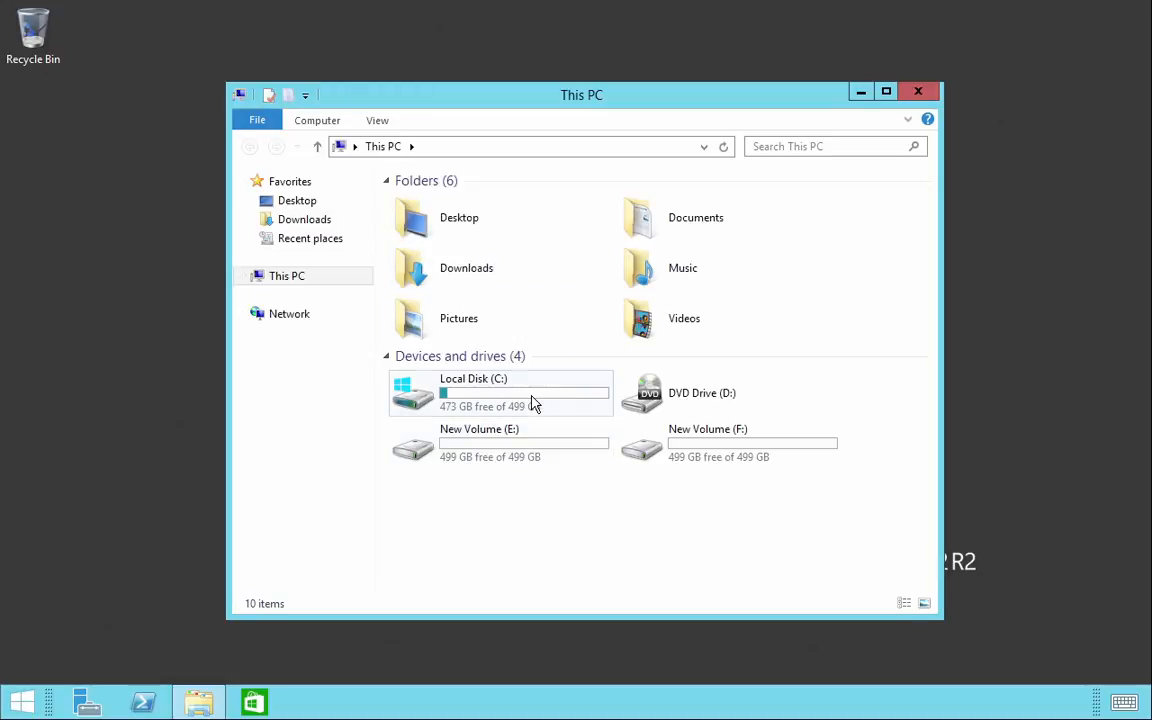
{"action": "double_click", "coordinate": [533, 403]}
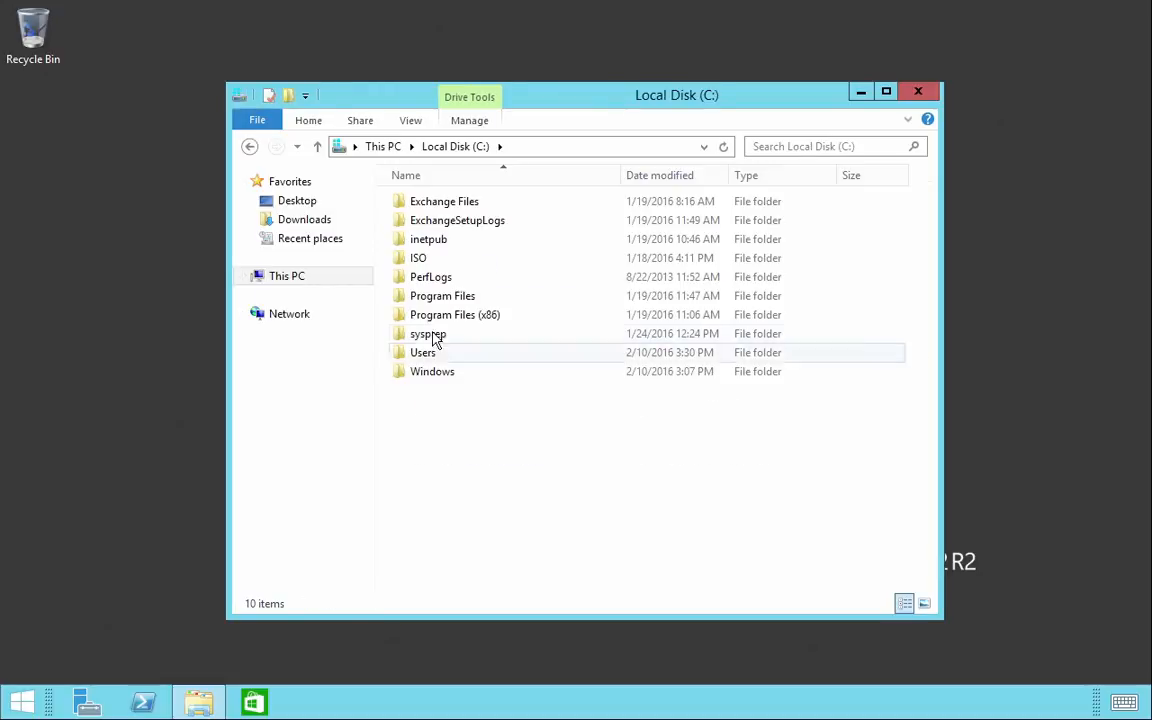
{"action": "double_click", "coordinate": [434, 266]}
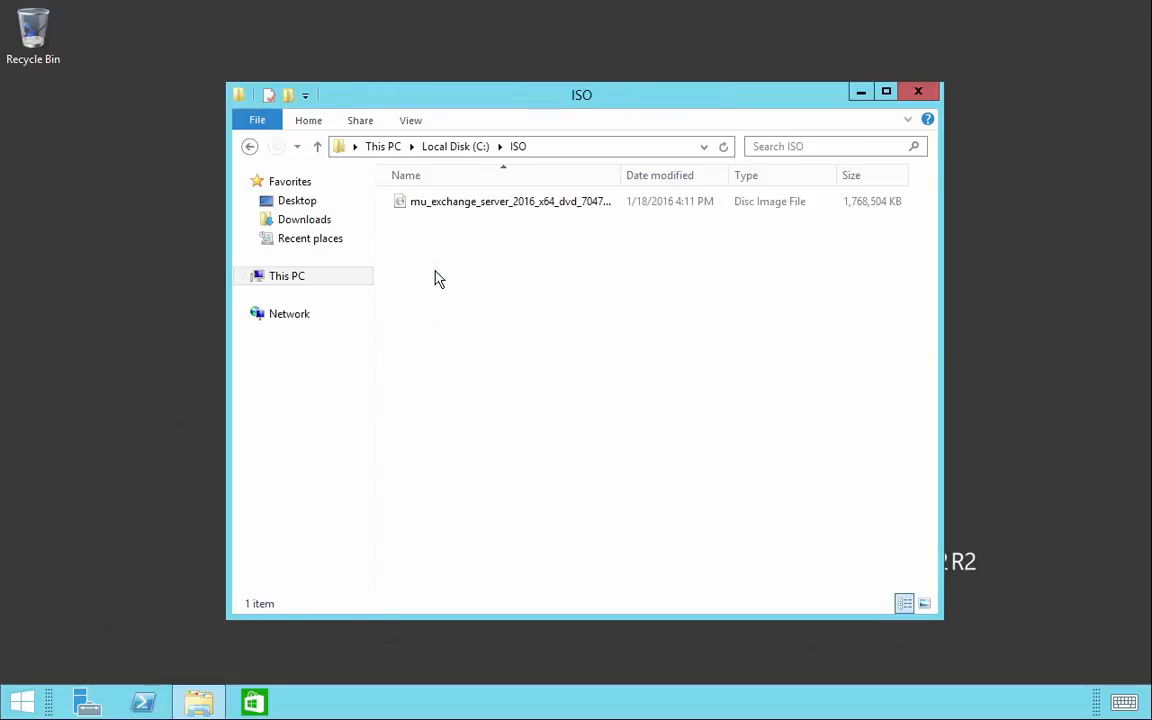
Step: Look through the Exchange Files folder on the C: drive for the extracted setup files, then close the folder window
{"action": "left_click", "coordinate": [472, 148]}
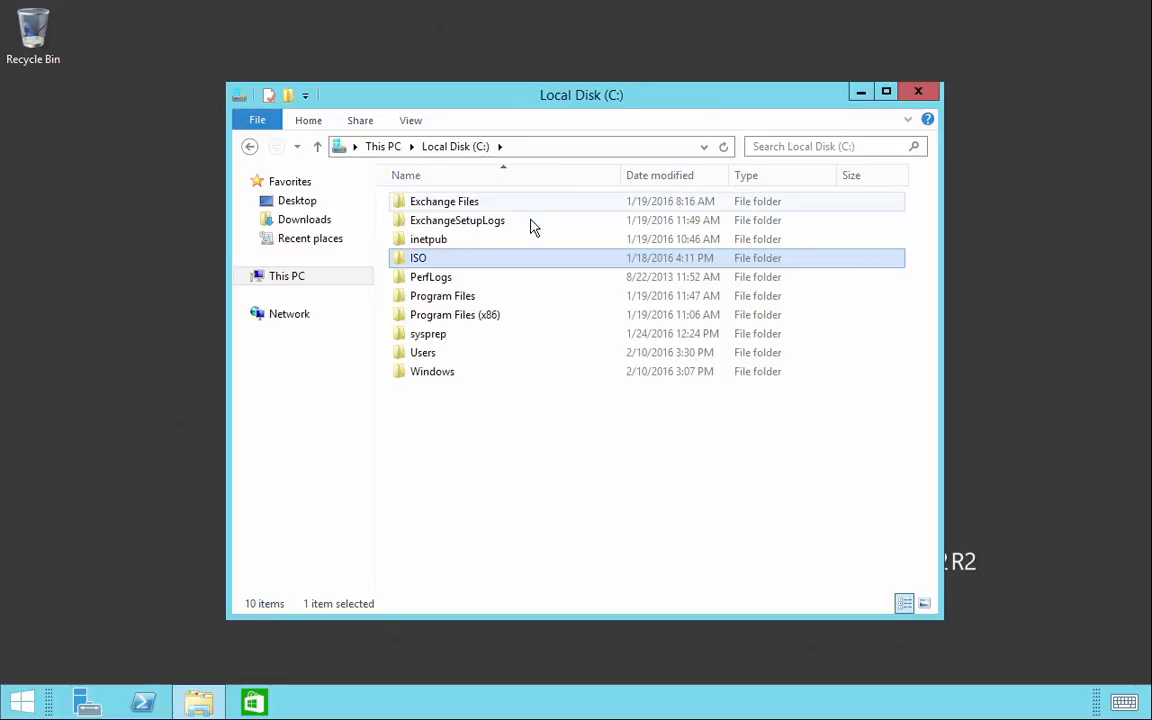
{"action": "left_click", "coordinate": [427, 211]}
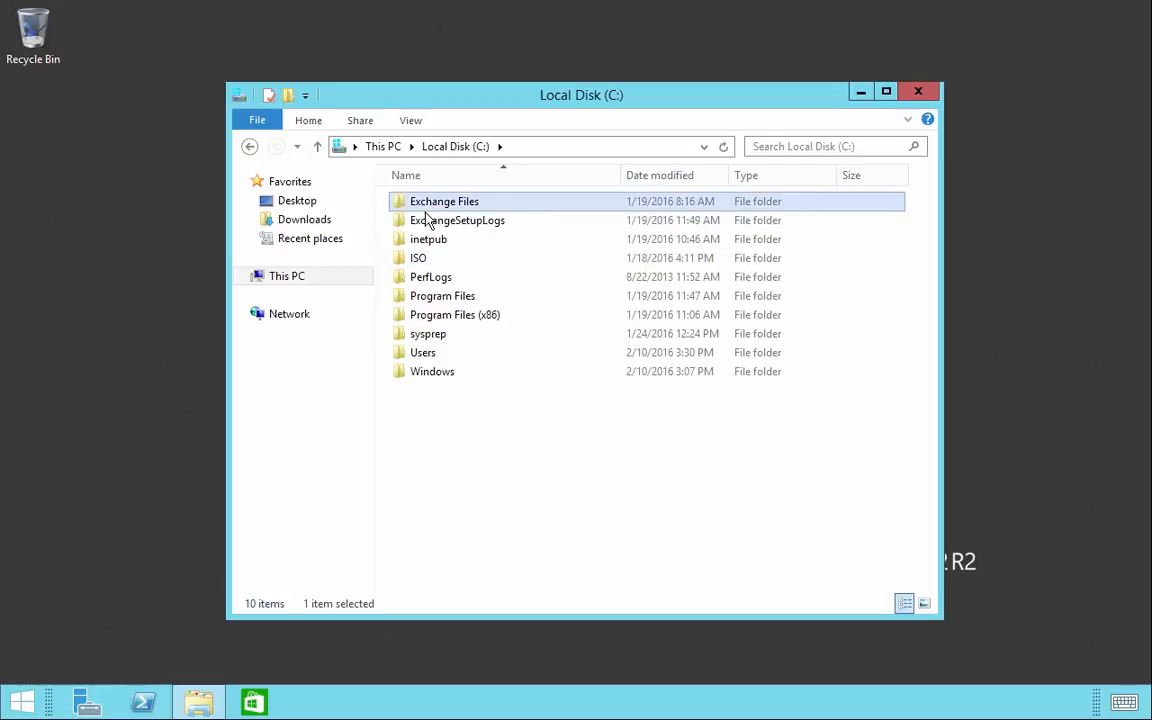
{"action": "double_click", "coordinate": [425, 210]}
{"action": "scroll", "coordinate": [481, 257], "scroll_direction": "down", "scroll_amount": 3}
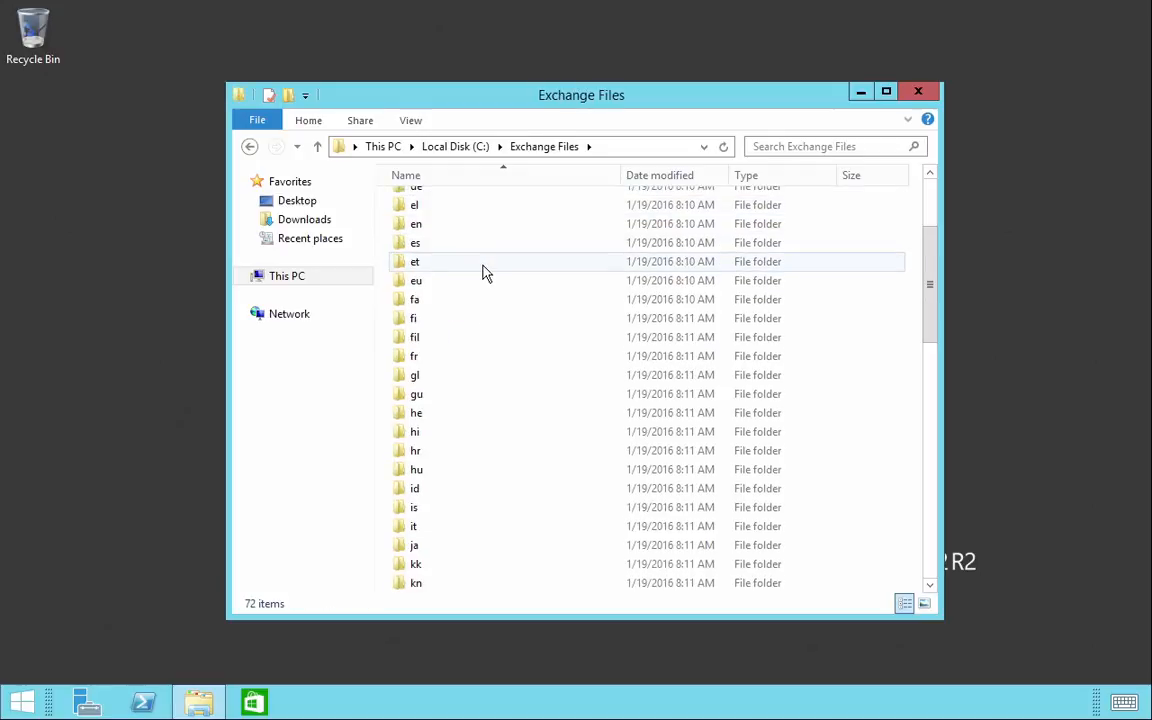
{"action": "scroll", "coordinate": [481, 270], "scroll_direction": "down", "scroll_amount": 13}
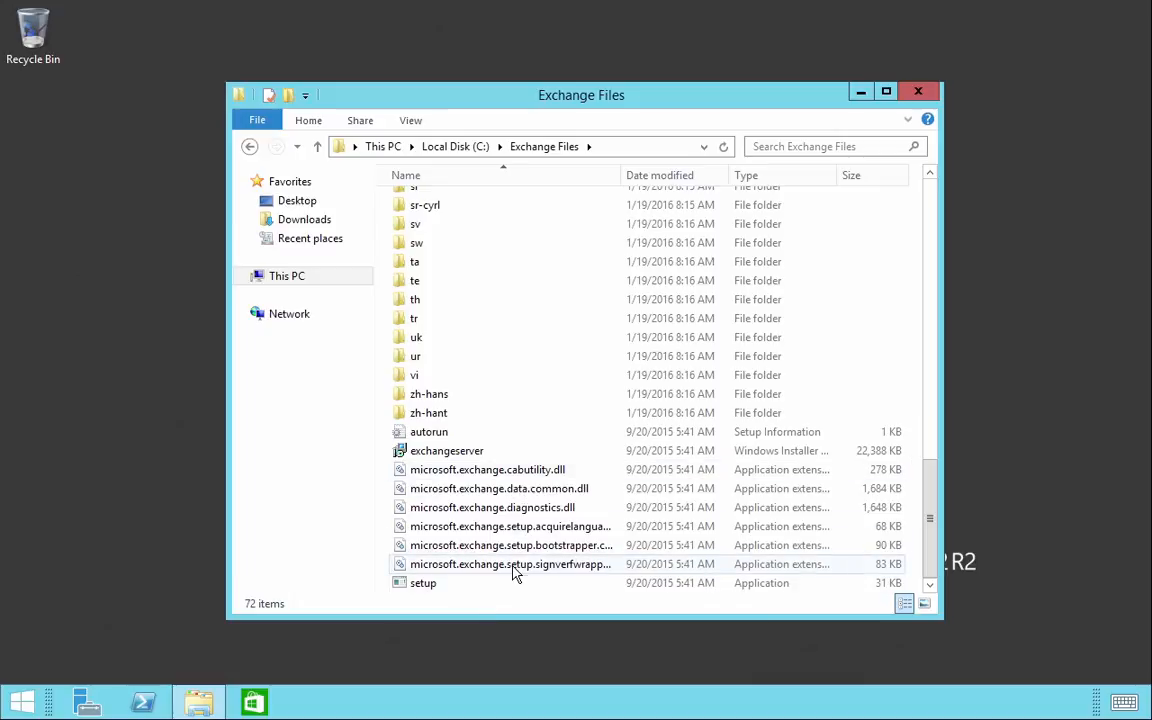
{"action": "left_click", "coordinate": [918, 92]}
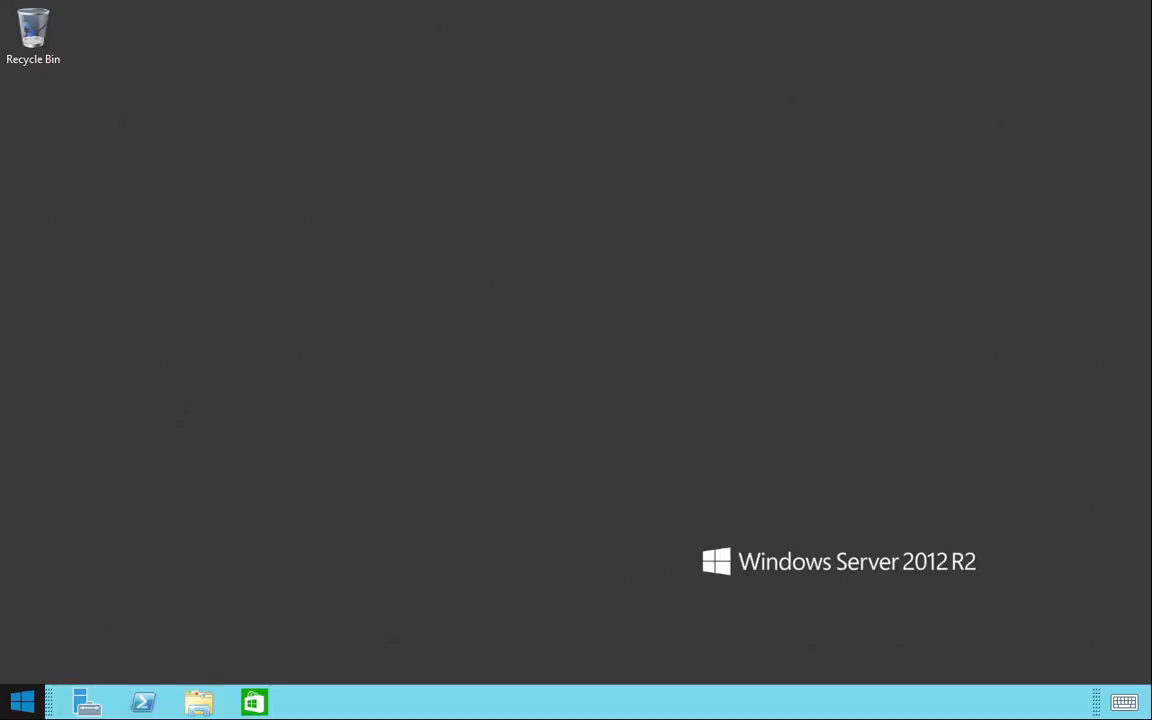
Step: Open the computer name and domain settings from the System window and choose Domain membership instead of Workgroup
{"action": "right_click", "coordinate": [34, 711]}
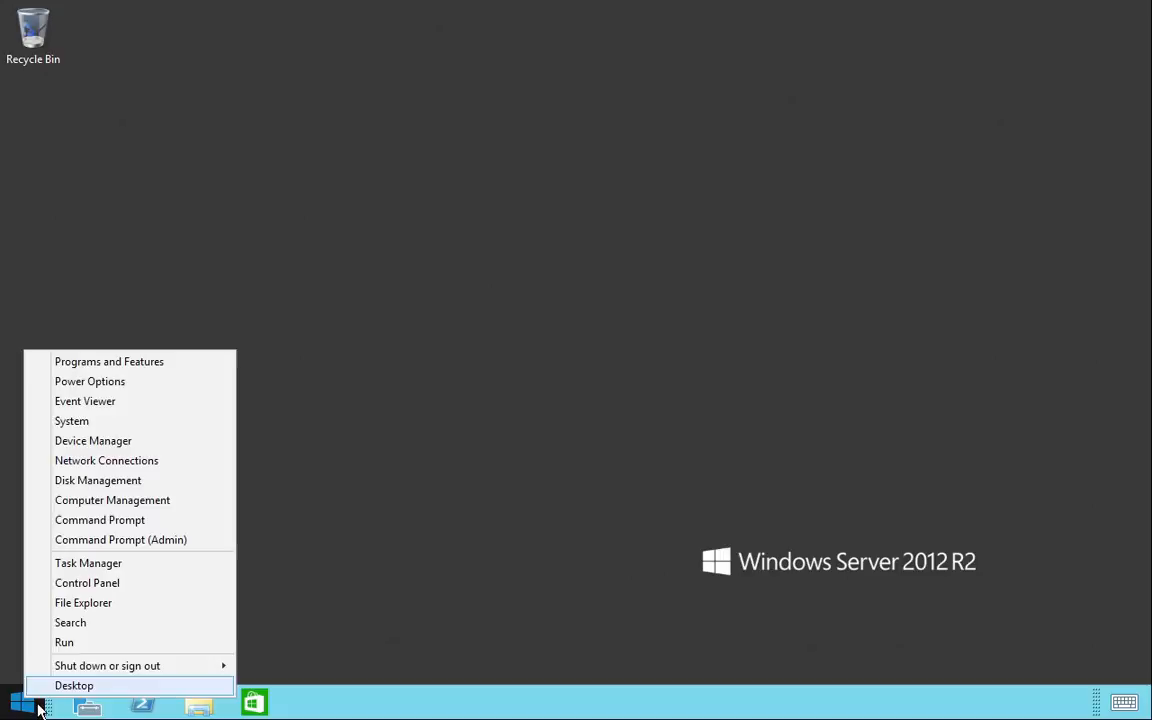
{"action": "left_click", "coordinate": [114, 427]}
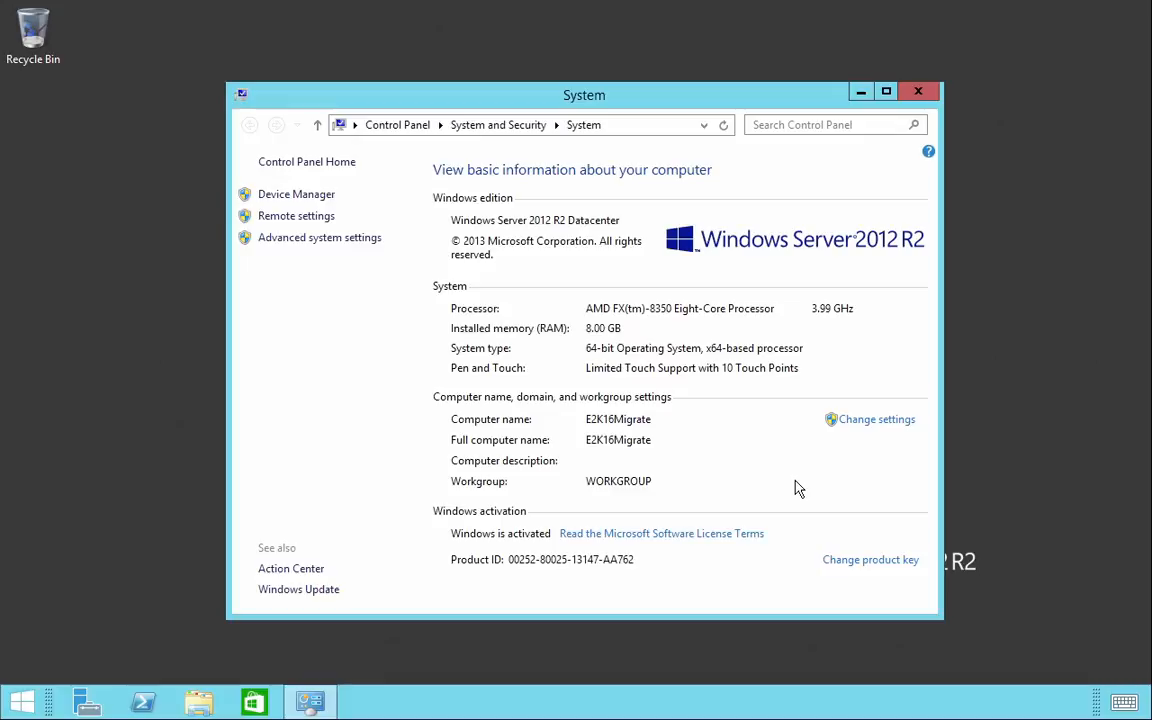
{"action": "left_click", "coordinate": [875, 421]}
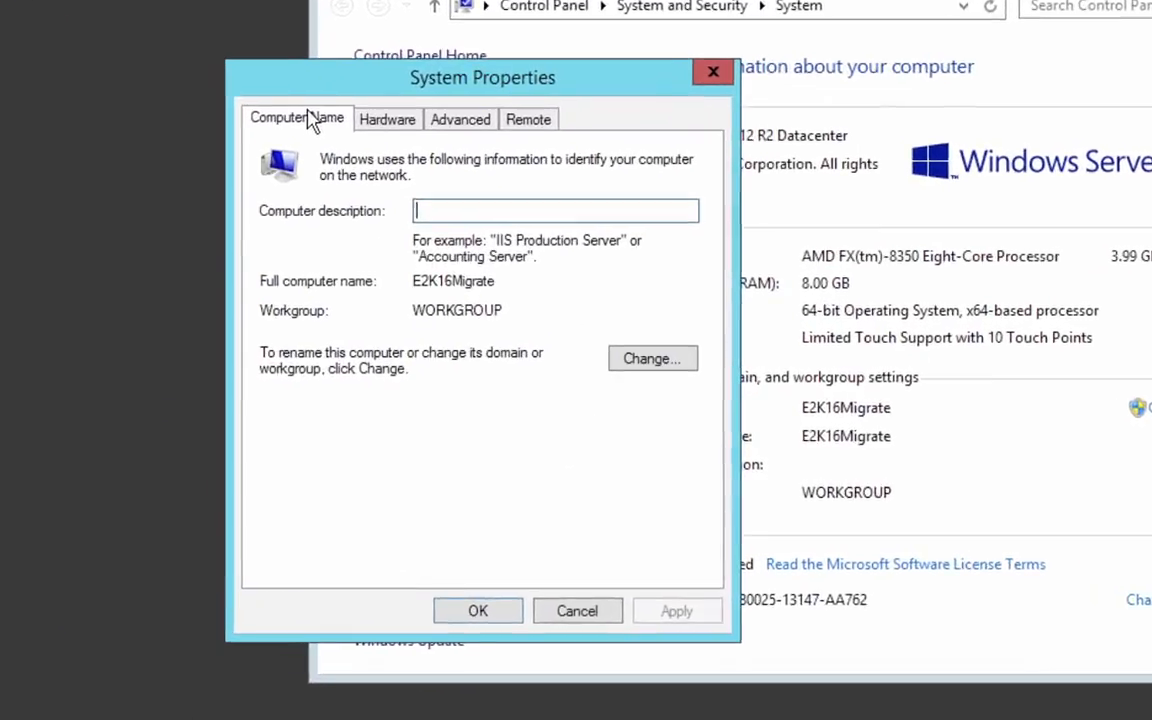
{"action": "left_click", "coordinate": [661, 366]}
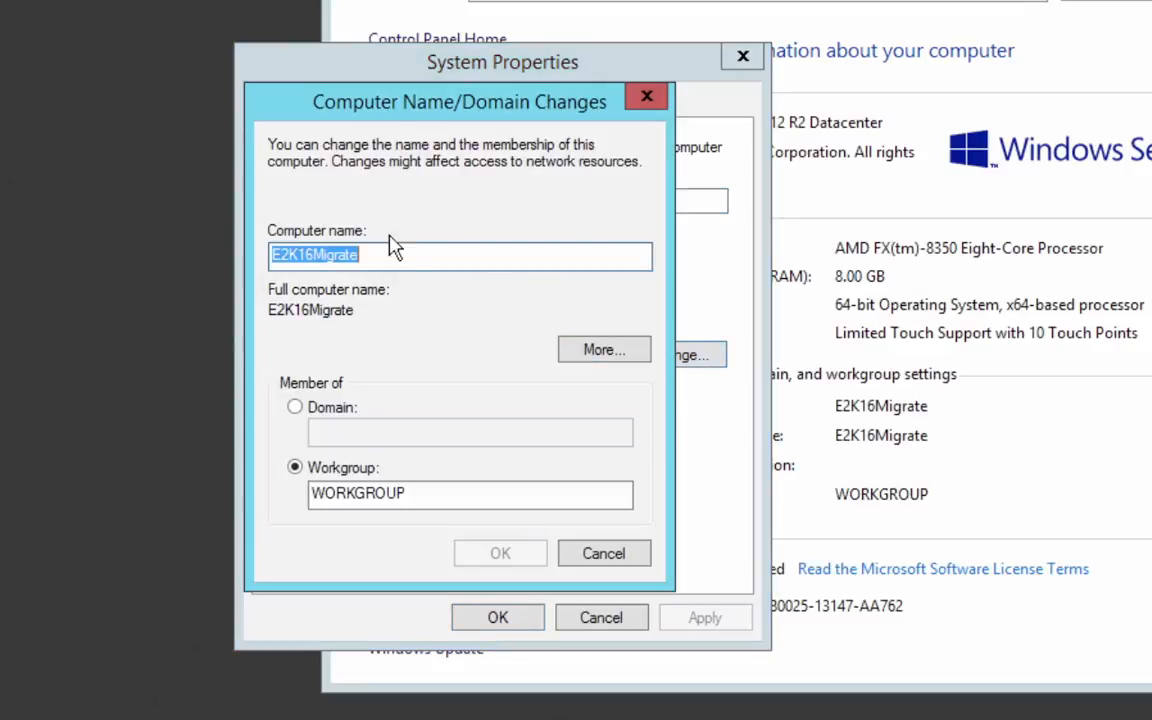
{"action": "left_click", "coordinate": [312, 410]}
{"action": "left_click", "coordinate": [346, 437]}
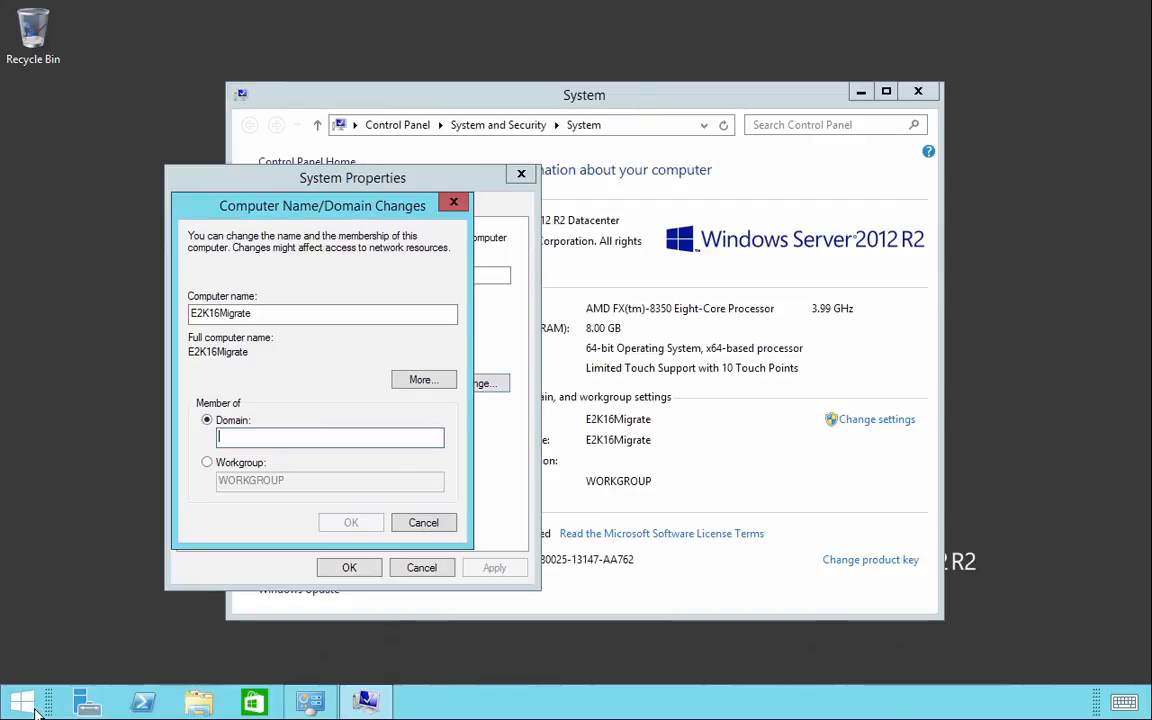
Step: Open the properties of the Ethernet adapter through the Control Panel's network settings
{"action": "right_click", "coordinate": [38, 709]}
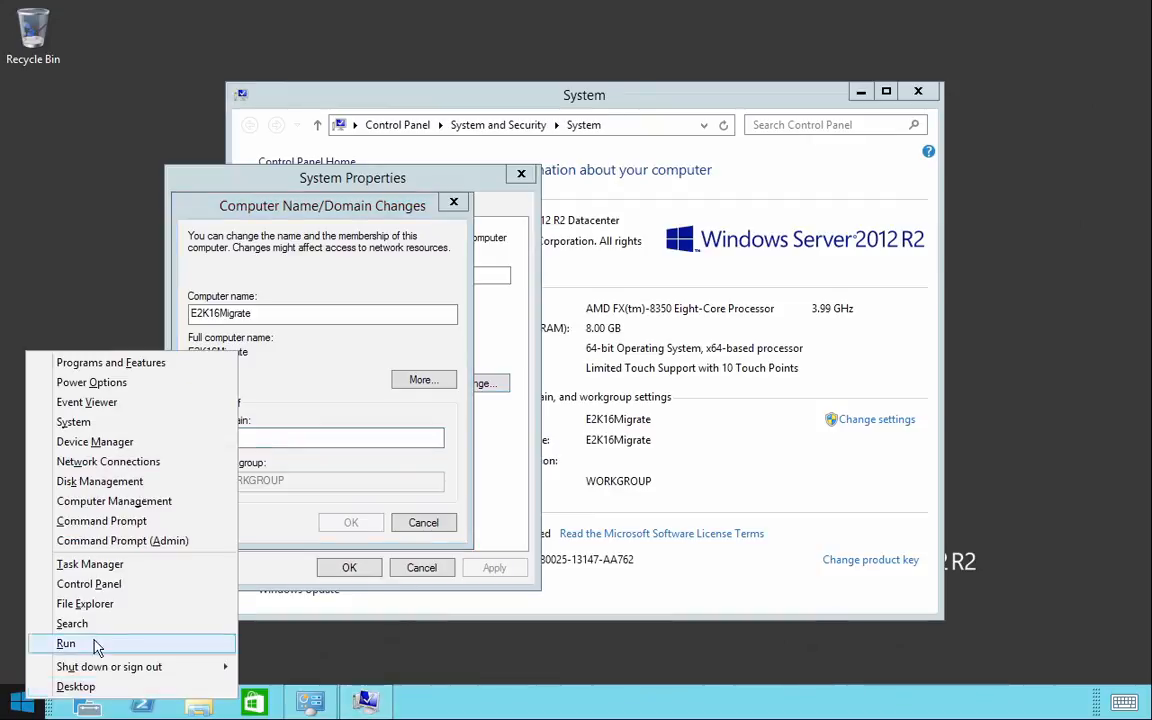
{"action": "left_click", "coordinate": [134, 592]}
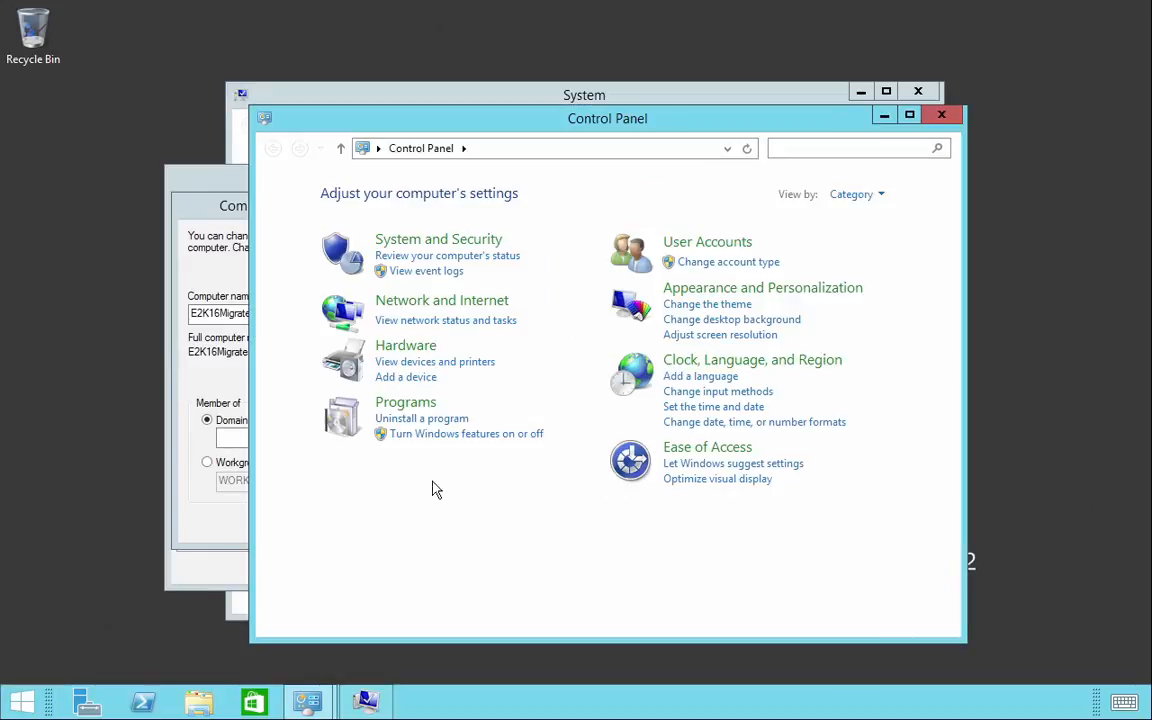
{"action": "left_click", "coordinate": [482, 314]}
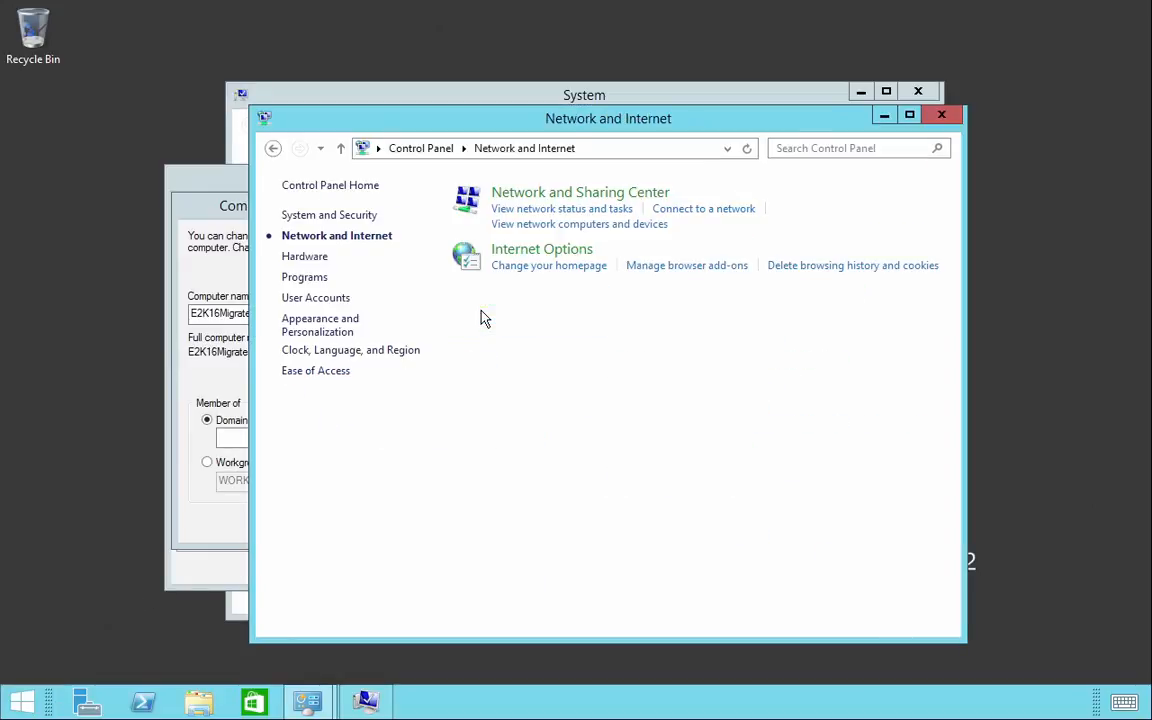
{"action": "left_click", "coordinate": [562, 210]}
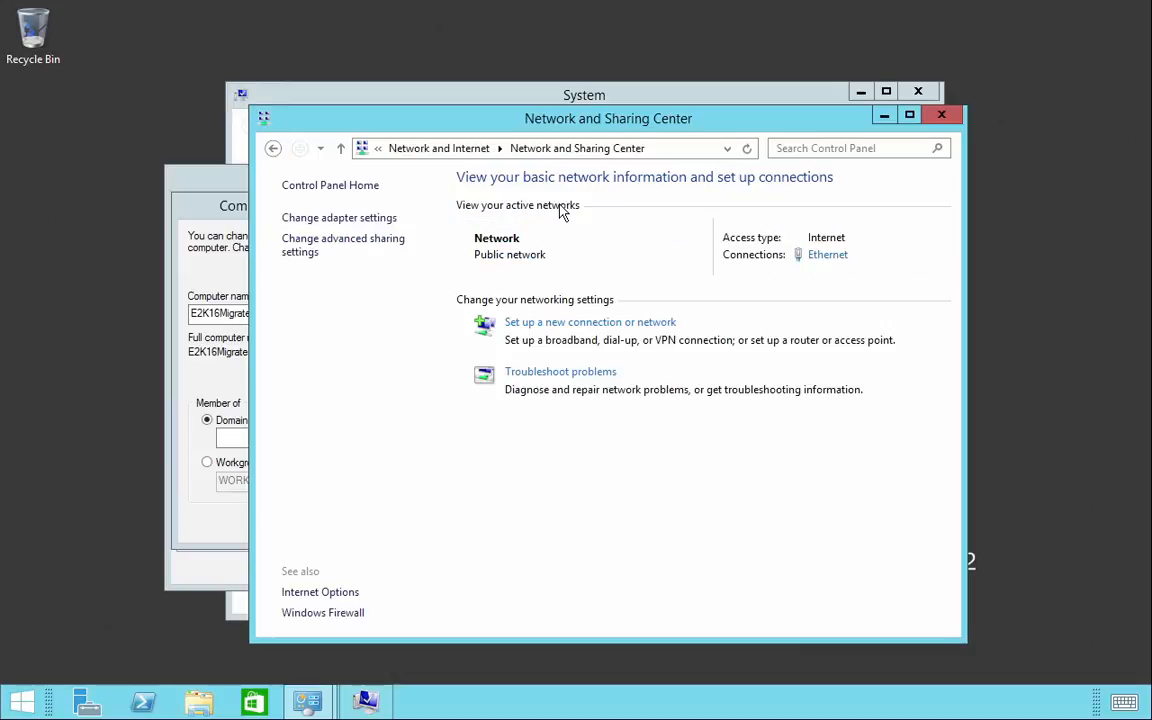
{"action": "left_click", "coordinate": [367, 228]}
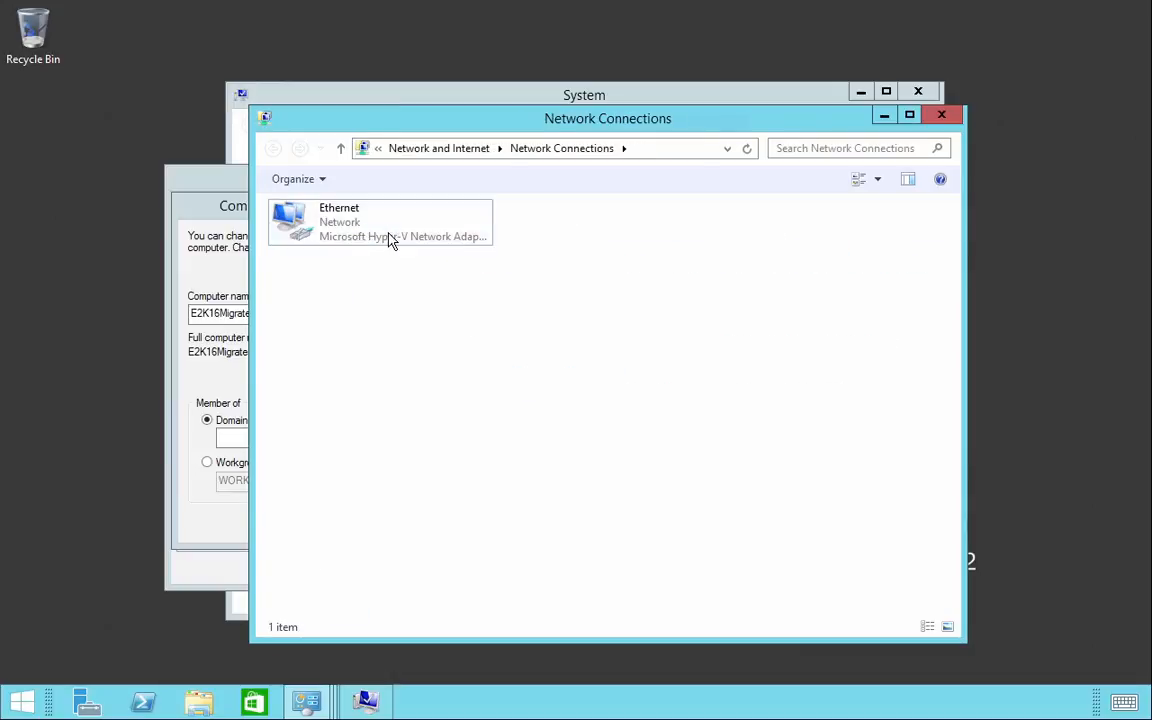
{"action": "left_click", "coordinate": [350, 240]}
{"action": "right_click", "coordinate": [380, 225]}
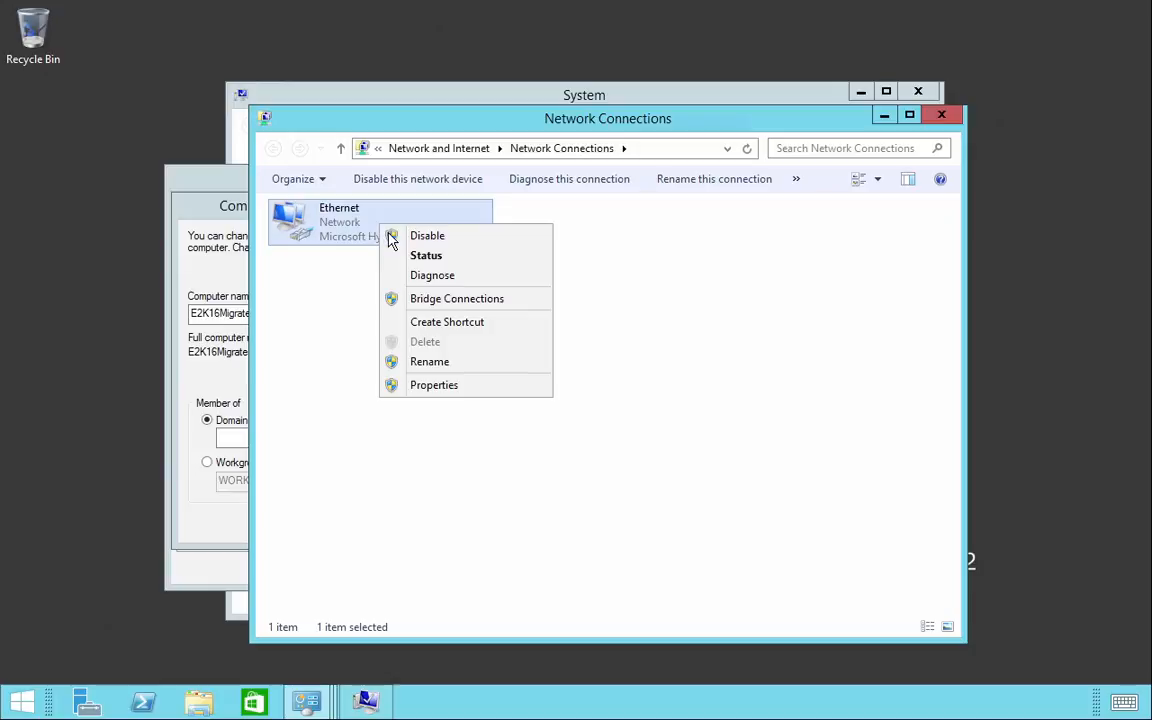
{"action": "left_click", "coordinate": [444, 391]}
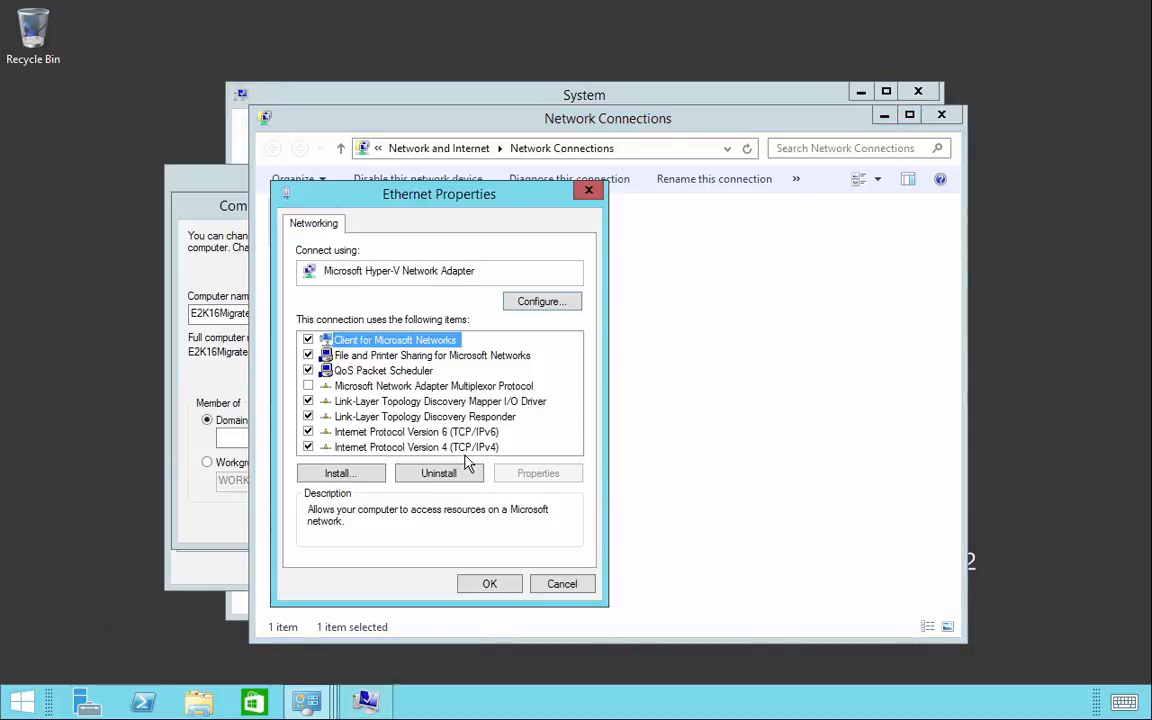
Step: Check the adapter's IPv4 address and DNS server settings, then close the network dialogs and window without making changes
{"action": "left_click", "coordinate": [468, 447]}
{"action": "left_click", "coordinate": [547, 481]}
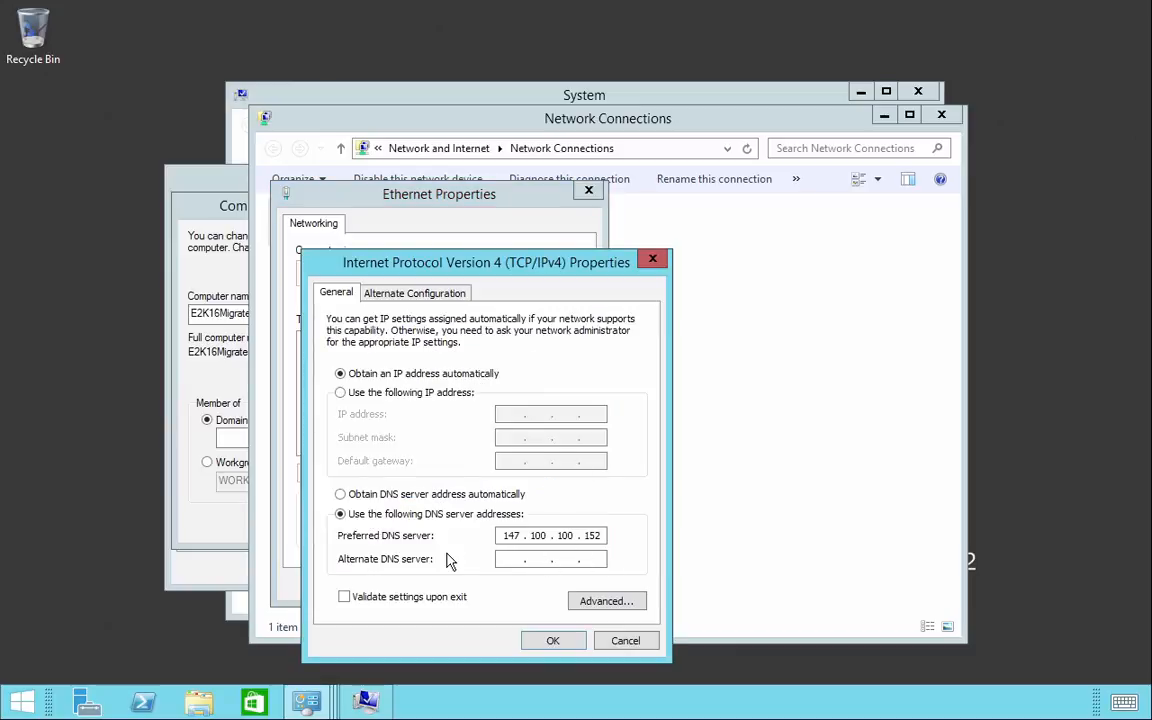
{"action": "left_click", "coordinate": [648, 645]}
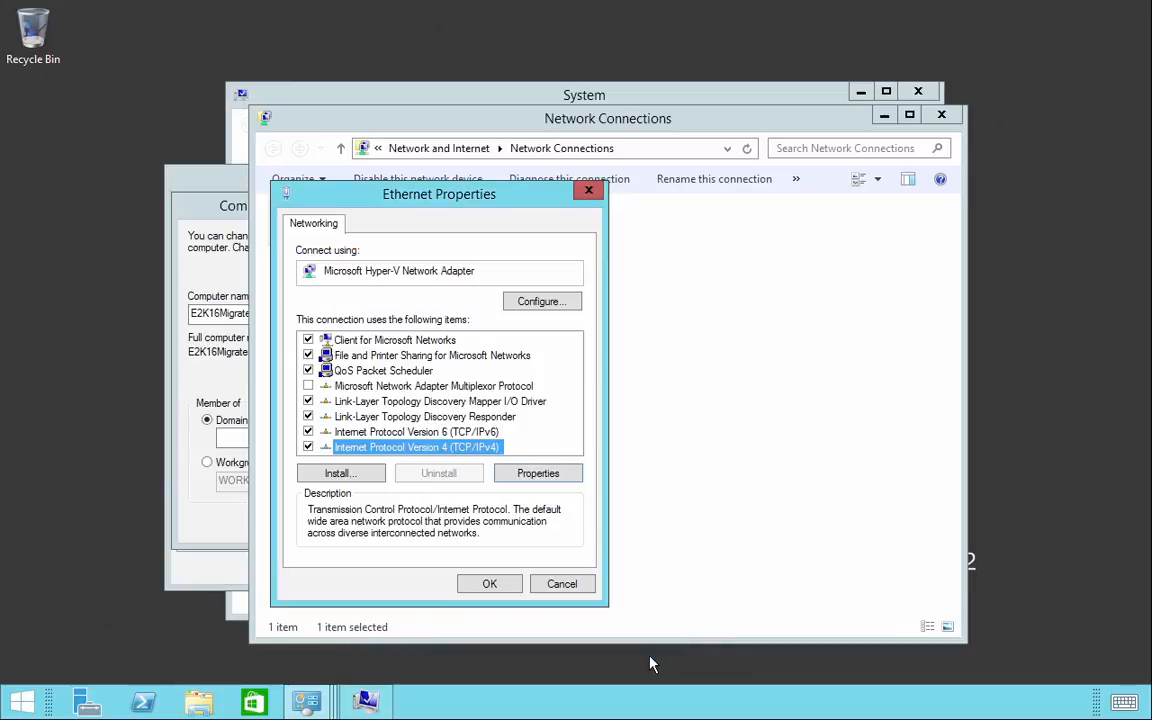
{"action": "left_click", "coordinate": [586, 588]}
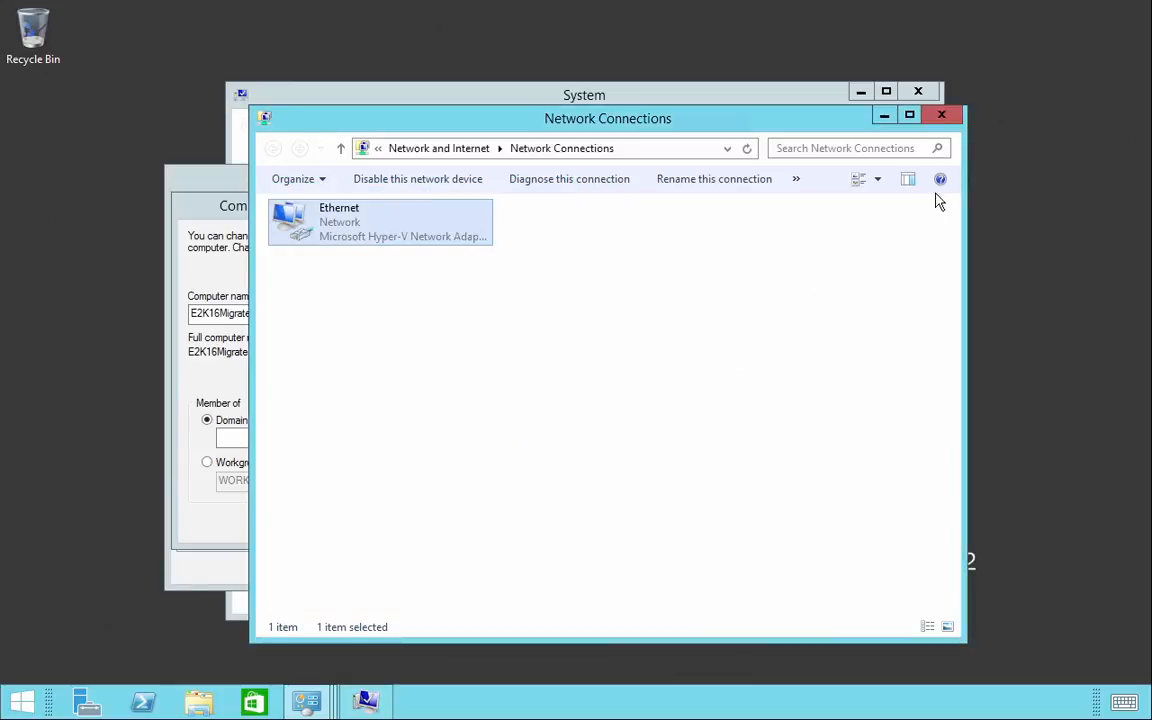
{"action": "left_click", "coordinate": [941, 114]}
{"action": "left_click", "coordinate": [941, 114]}
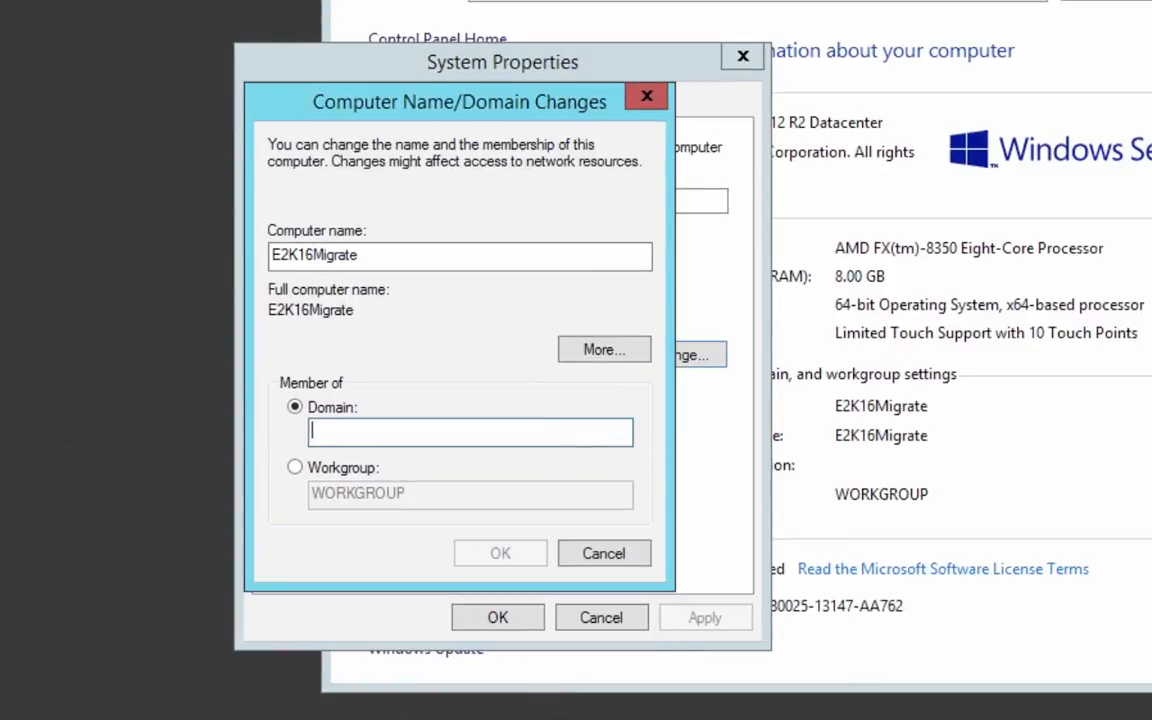
Step: Join the computer to the poseydemo domain, authenticating as Administrator with the account password
{"action": "type", "text": "poseydemo"}
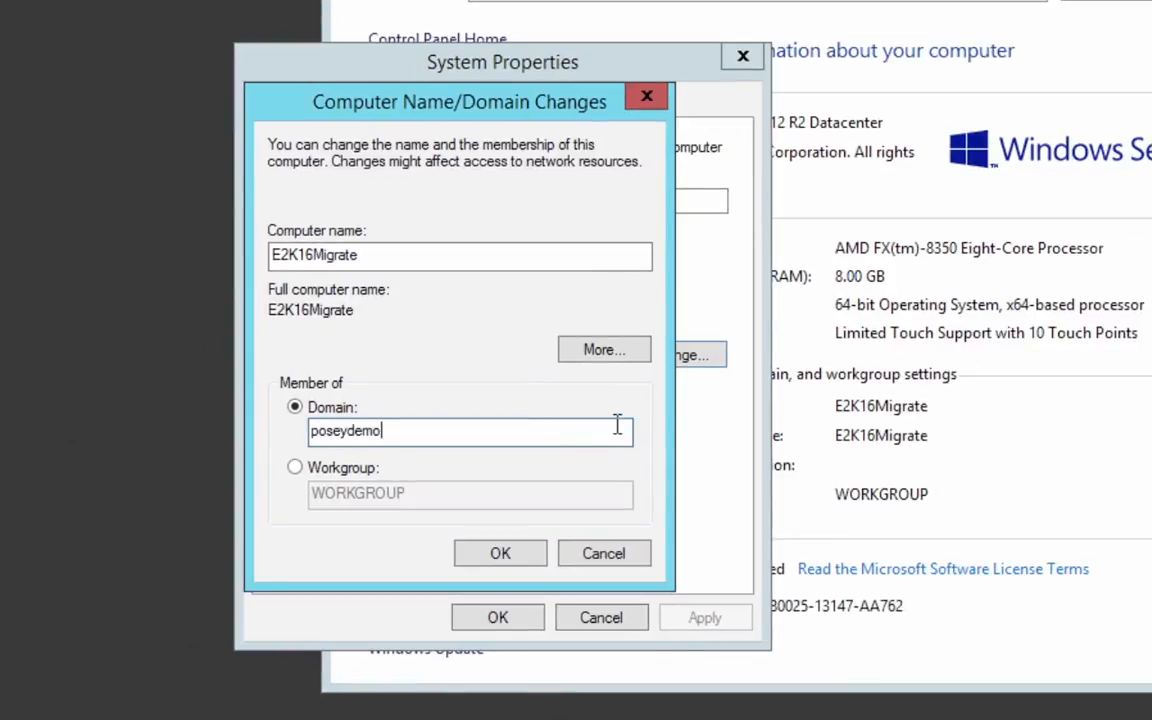
{"action": "left_click", "coordinate": [512, 565]}
{"action": "type", "text": "Ad"}
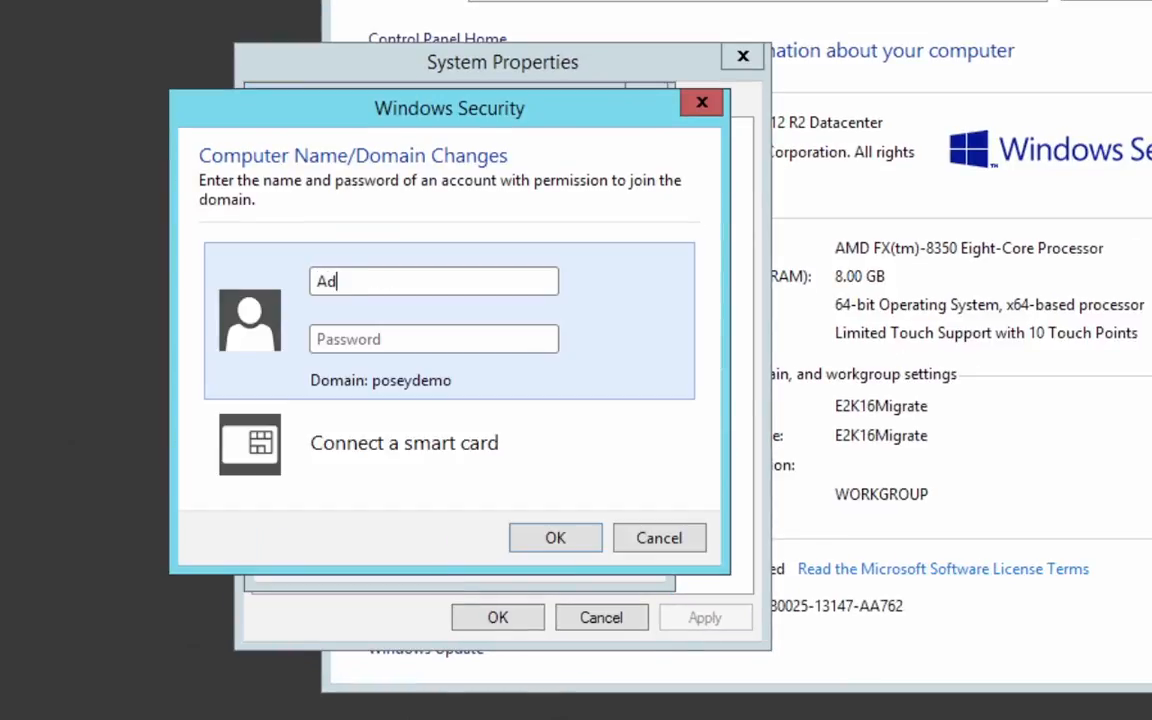
{"action": "type", "text": "ministrator"}
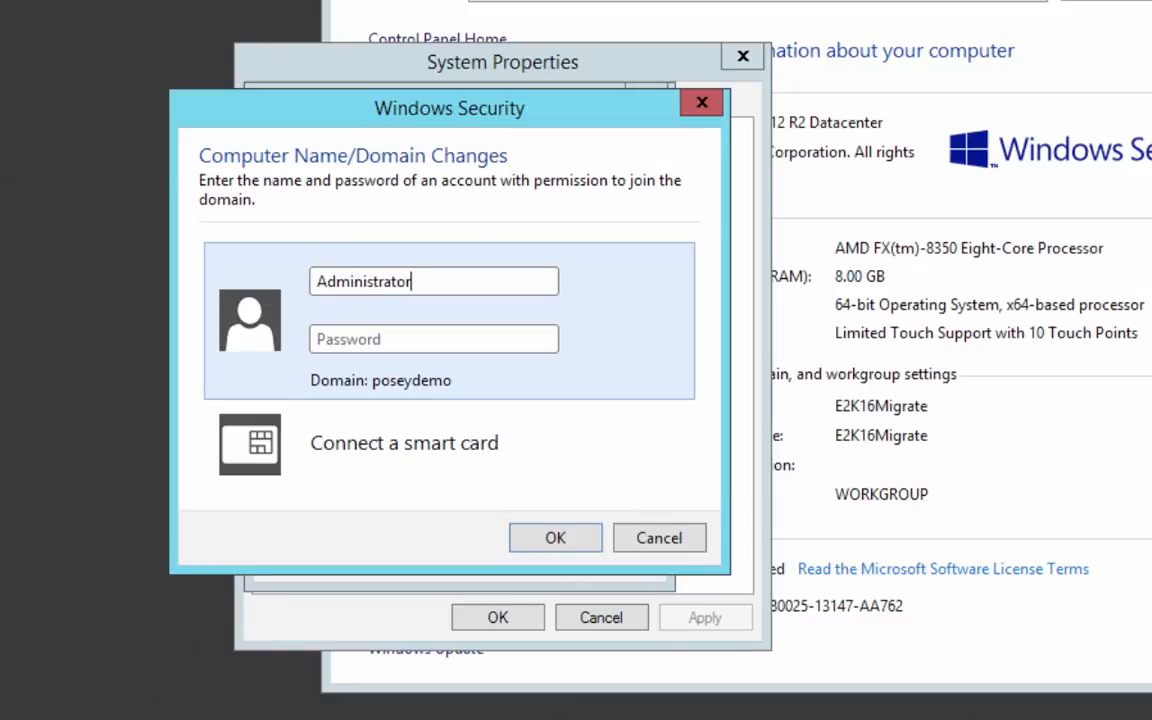
{"action": "key", "text": "Tab"}
{"action": "type", "text": "**********"}
{"action": "key", "text": "Return"}
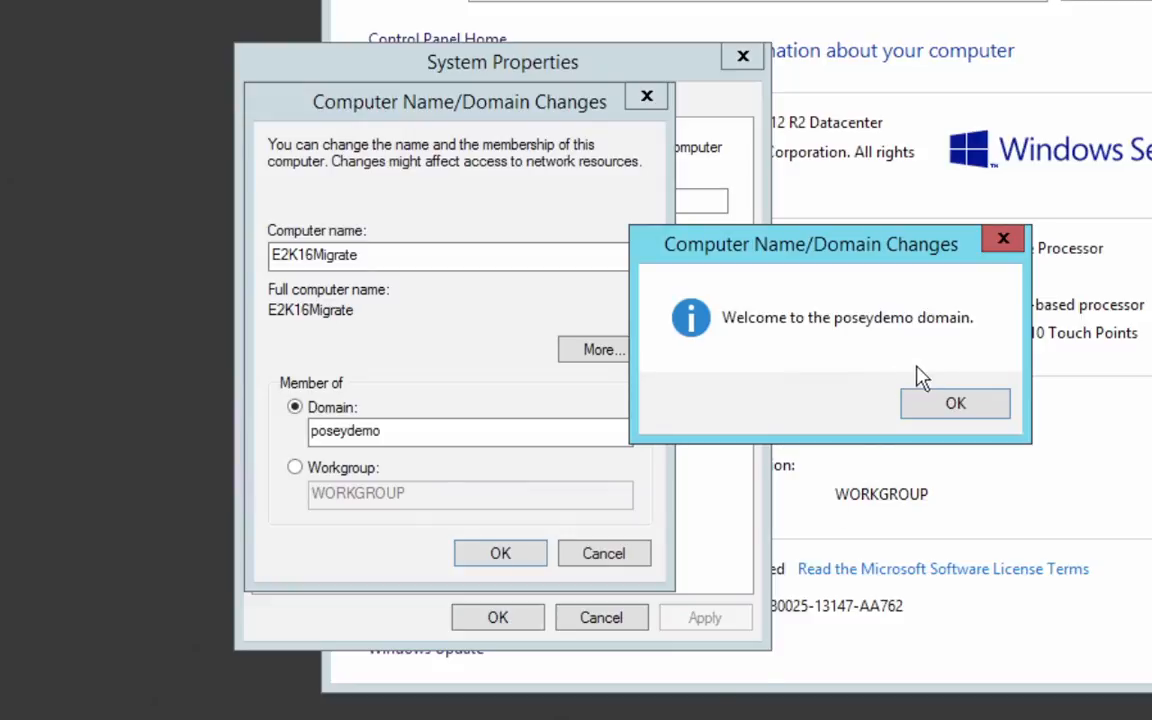
Step: Acknowledge the domain welcome and restart notices and close the System Properties dialog
{"action": "left_click", "coordinate": [966, 408]}
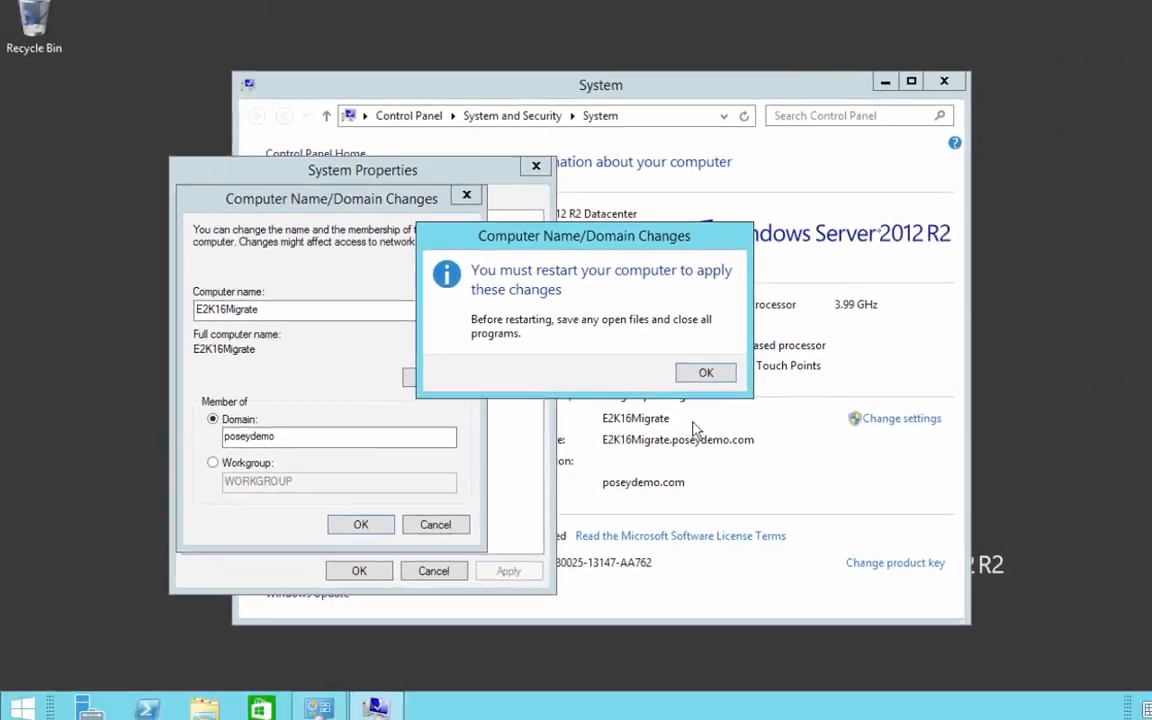
{"action": "left_click", "coordinate": [774, 370]}
{"action": "left_click", "coordinate": [349, 567]}
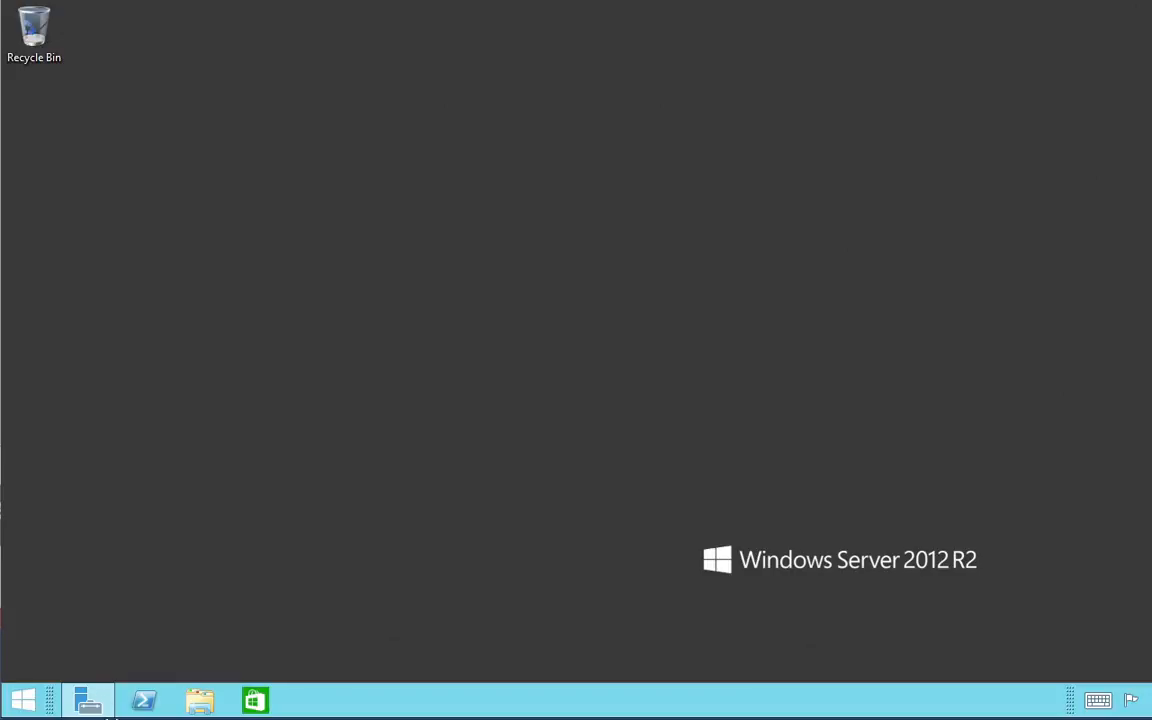
Step: Open Server Manager and start the Add Roles and Features Wizard
{"action": "left_click", "coordinate": [88, 700]}
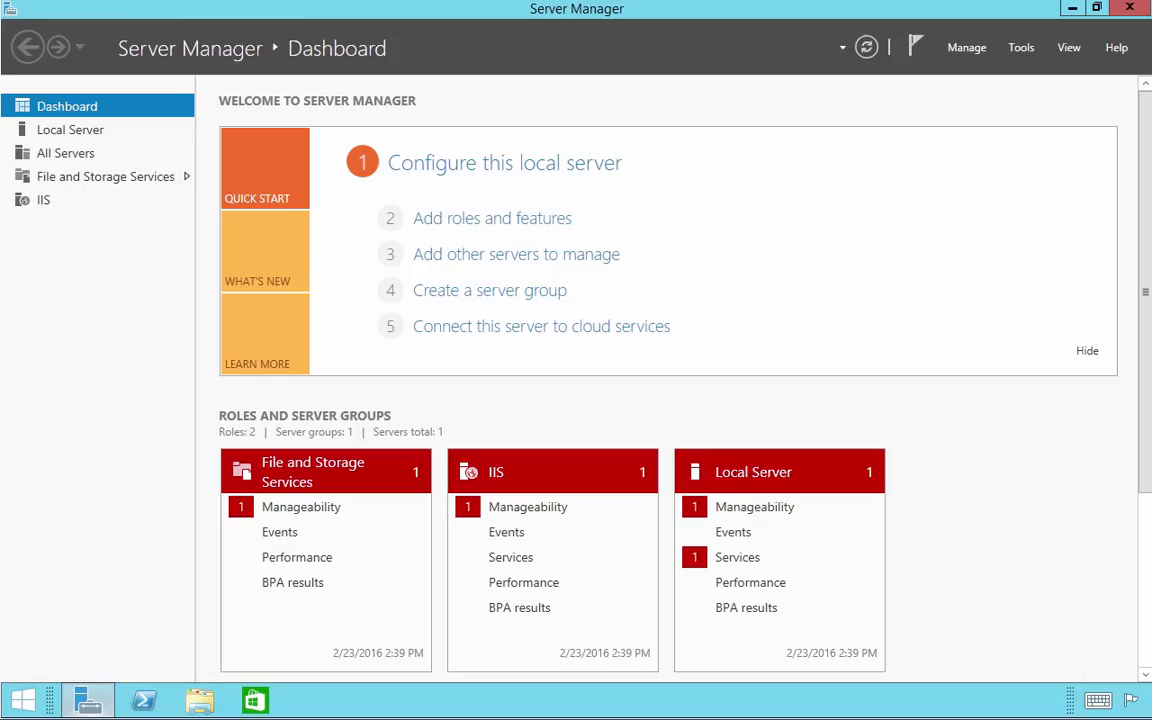
{"action": "left_click", "coordinate": [976, 52]}
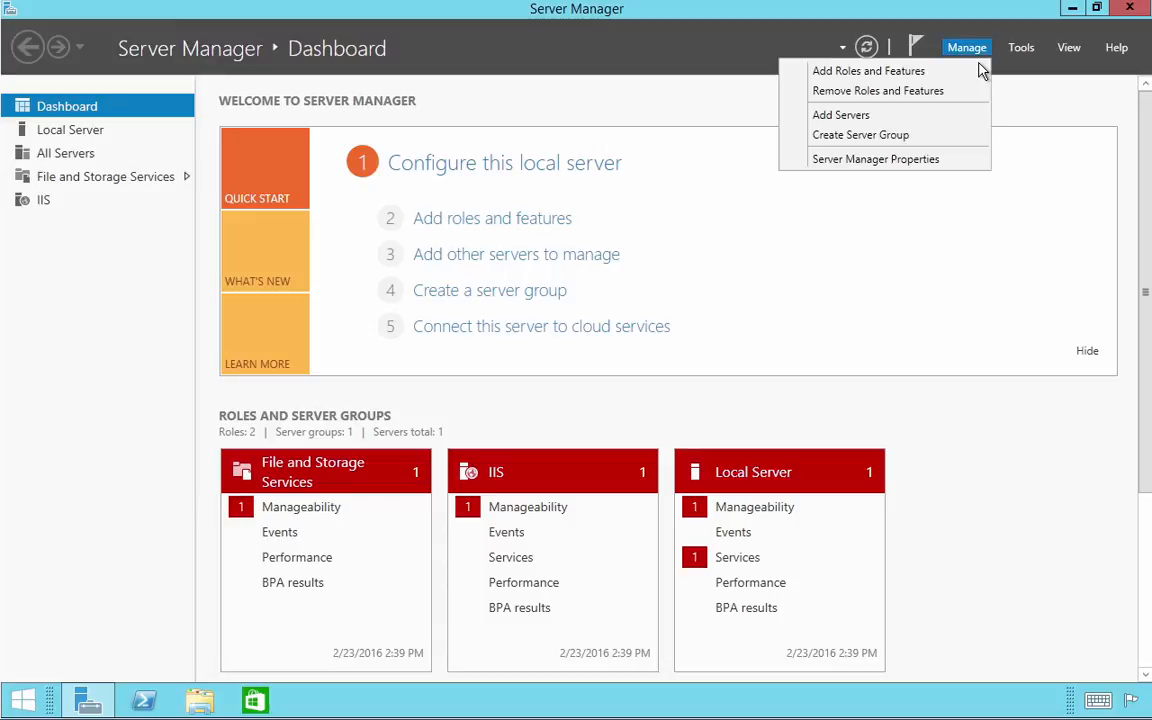
{"action": "left_click", "coordinate": [930, 72]}
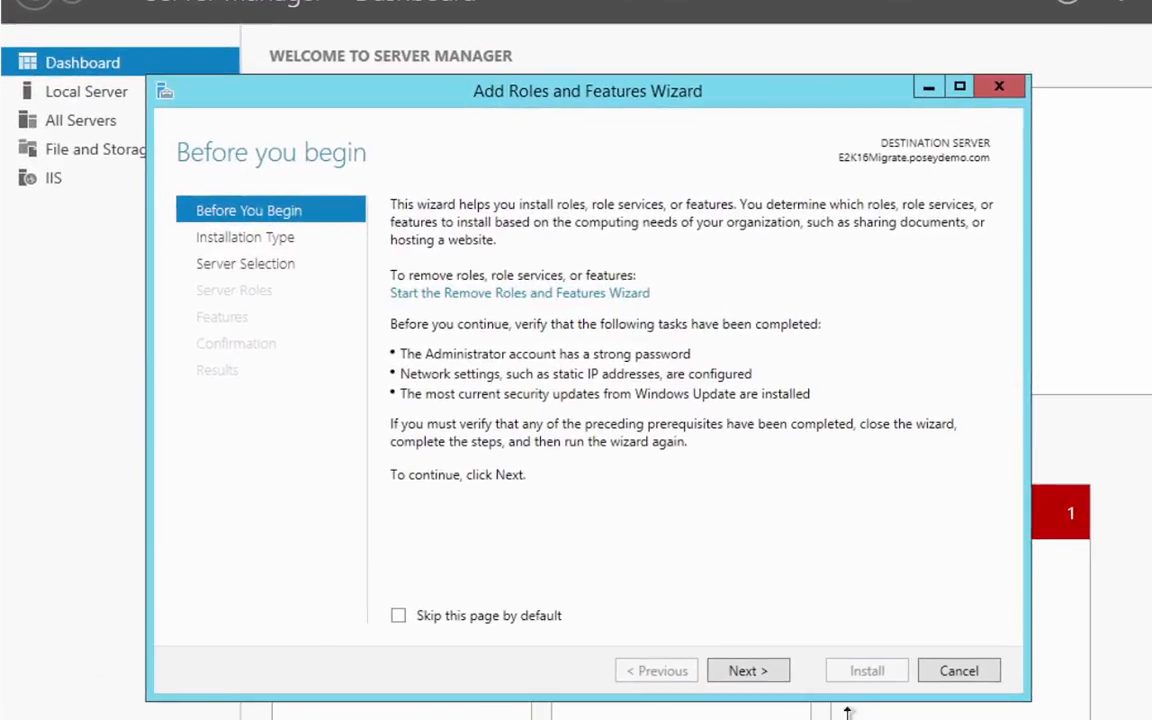
Step: Advance the wizard to the features list and select AD DS and AD LDS Tools under Remote Server Administration Tools' Role Administration Tools
{"action": "left_click", "coordinate": [777, 684]}
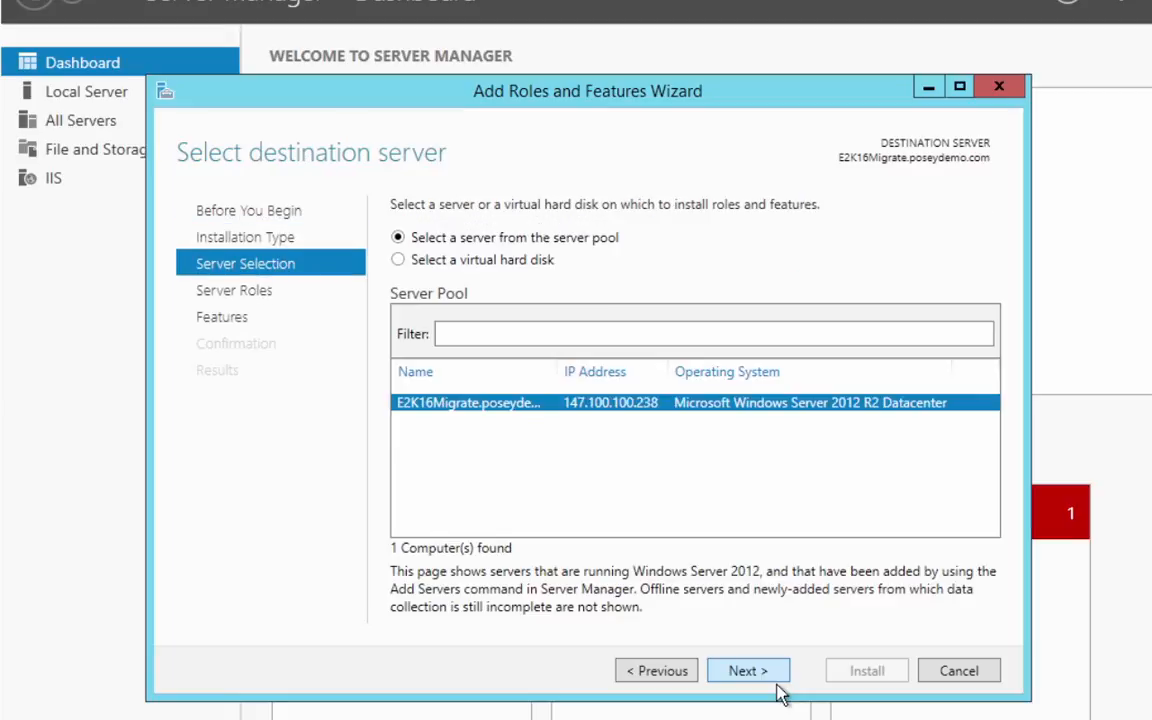
{"action": "left_click", "coordinate": [777, 684]}
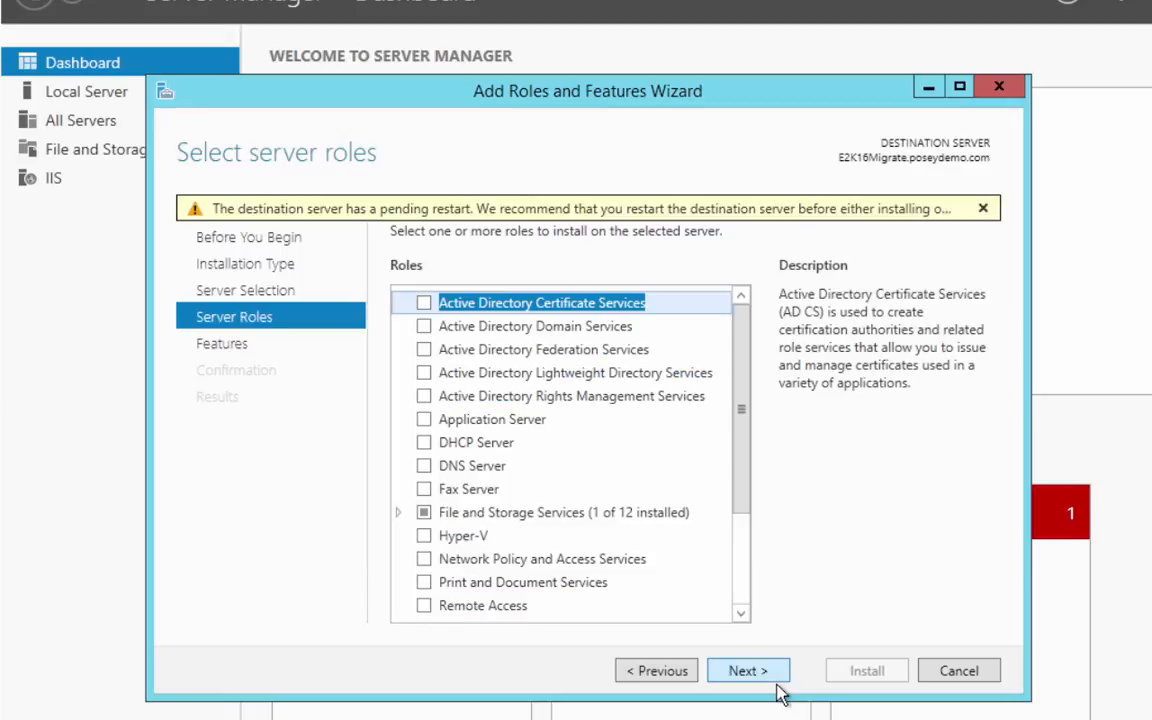
{"action": "left_click", "coordinate": [778, 688]}
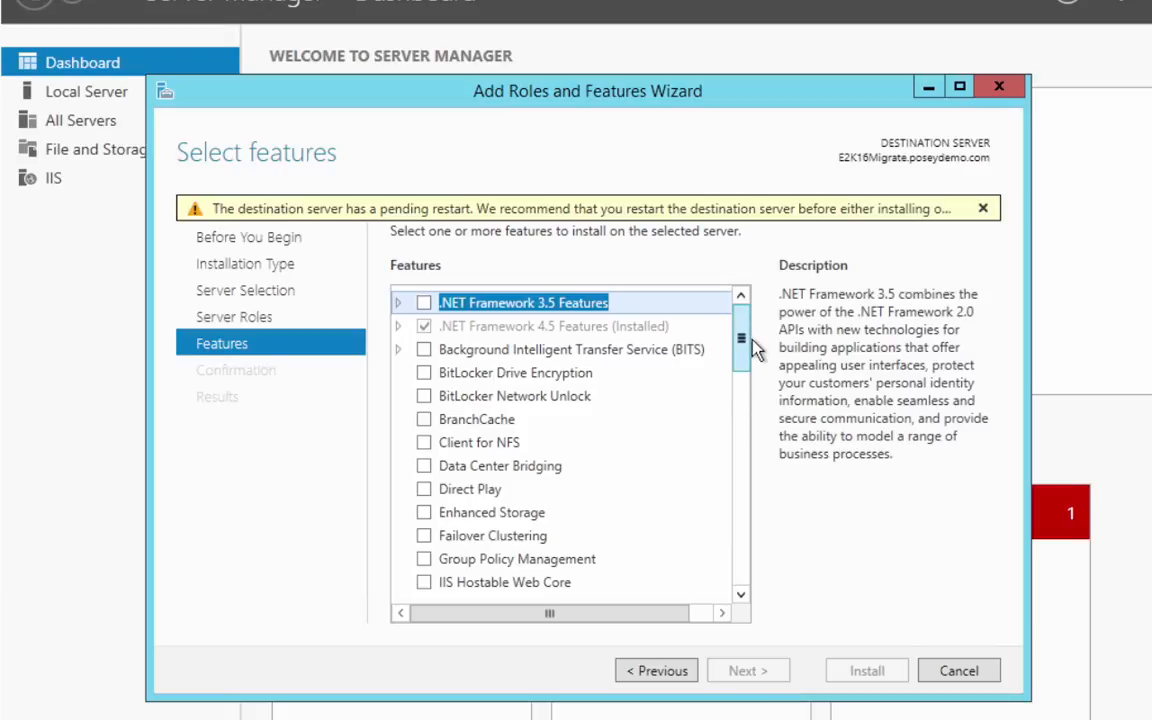
{"action": "left_click_drag", "start_coordinate": [757, 342], "coordinate": [761, 467]}
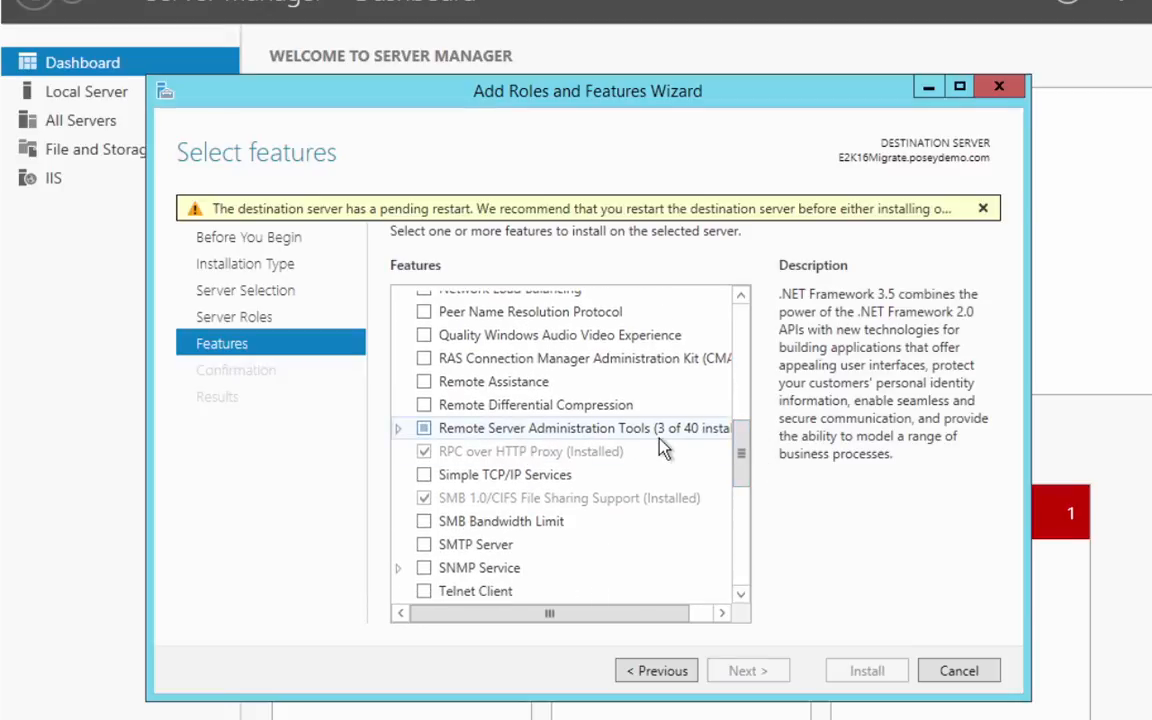
{"action": "left_click", "coordinate": [399, 429]}
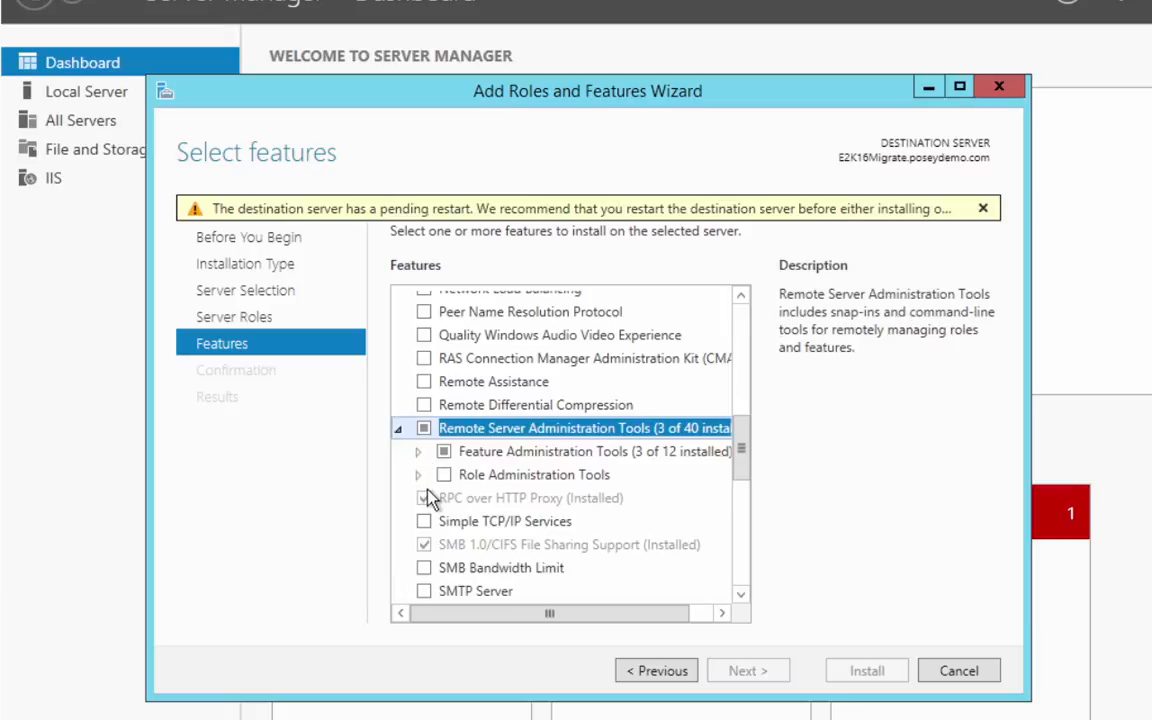
{"action": "key", "text": "Down"}
{"action": "key", "text": "Down"}
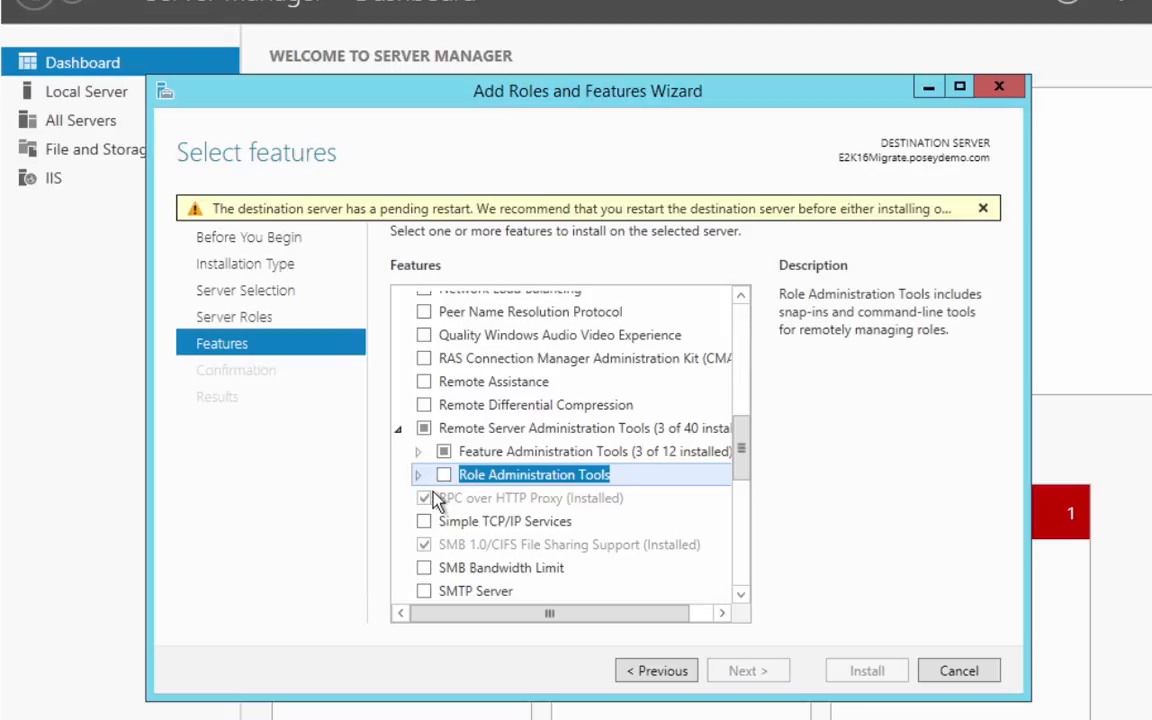
{"action": "key", "text": "Right"}
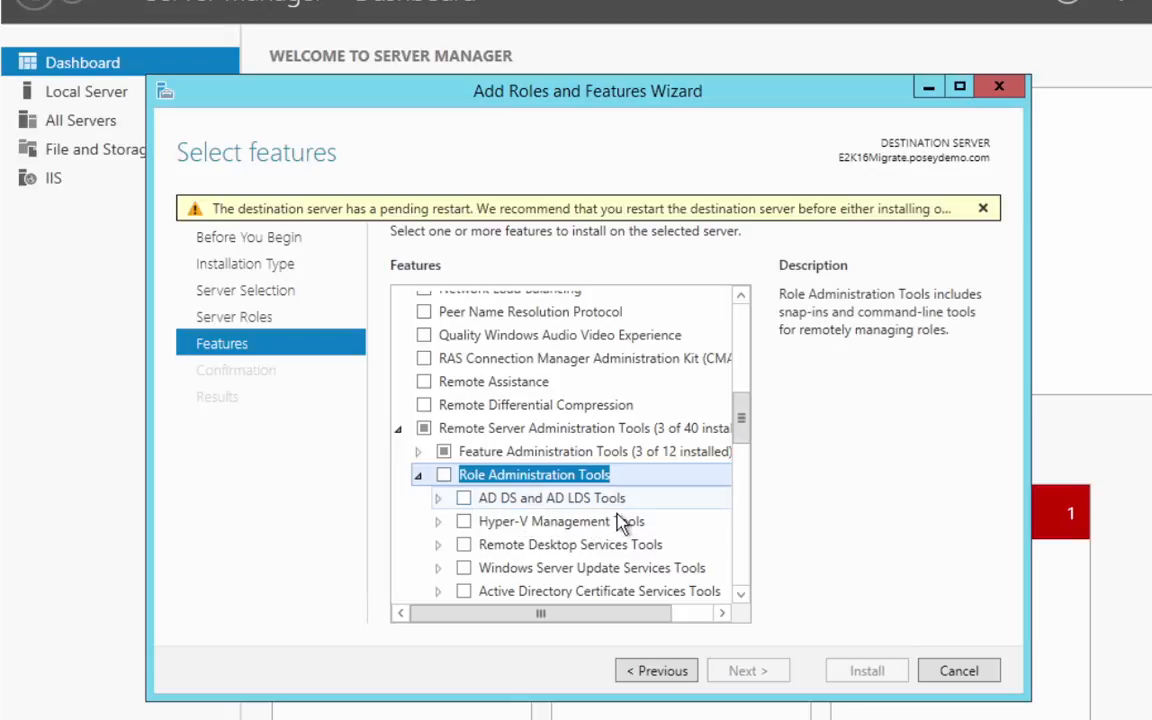
{"action": "left_click", "coordinate": [465, 499]}
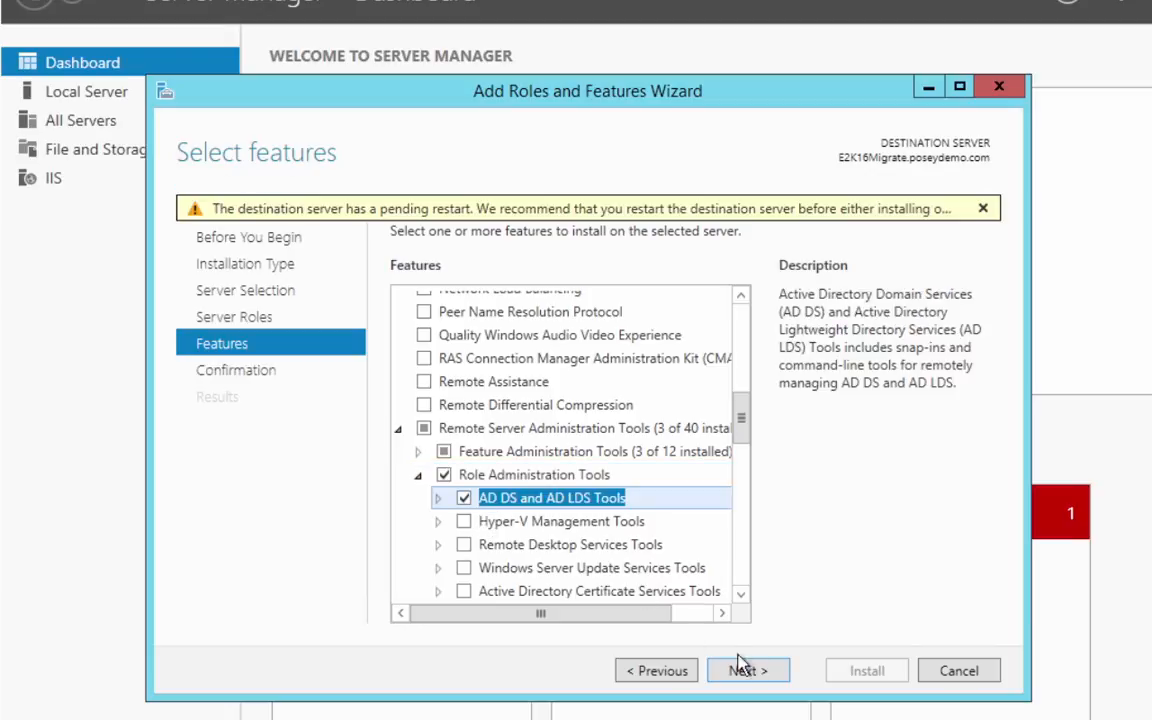
Step: Install the selected AD DS and AD LDS Tools and restart the server to finish the pending installation
{"action": "left_click", "coordinate": [748, 671]}
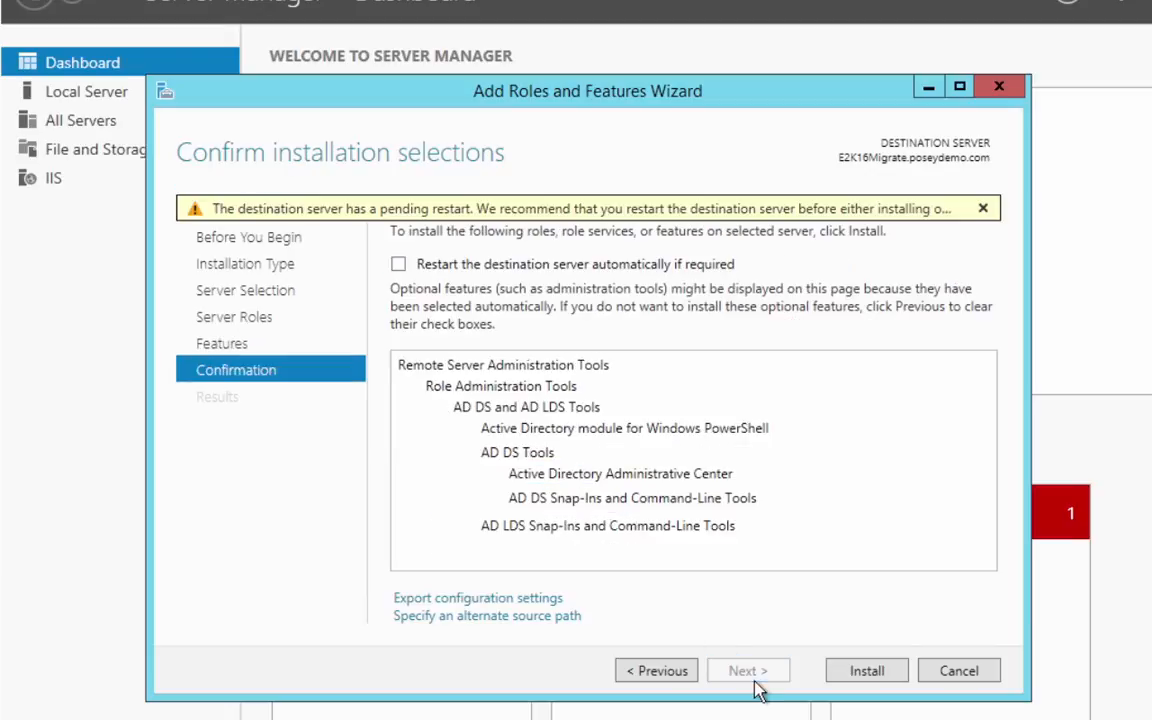
{"action": "left_click", "coordinate": [875, 686]}
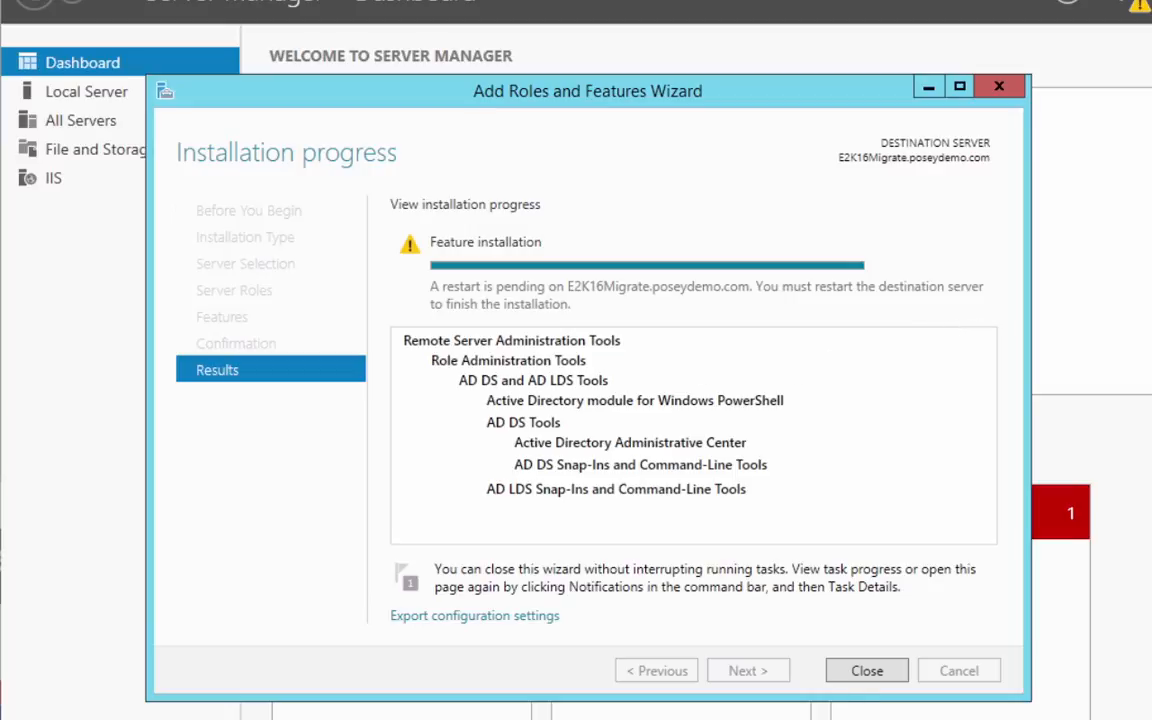
{"action": "left_click", "coordinate": [867, 670]}
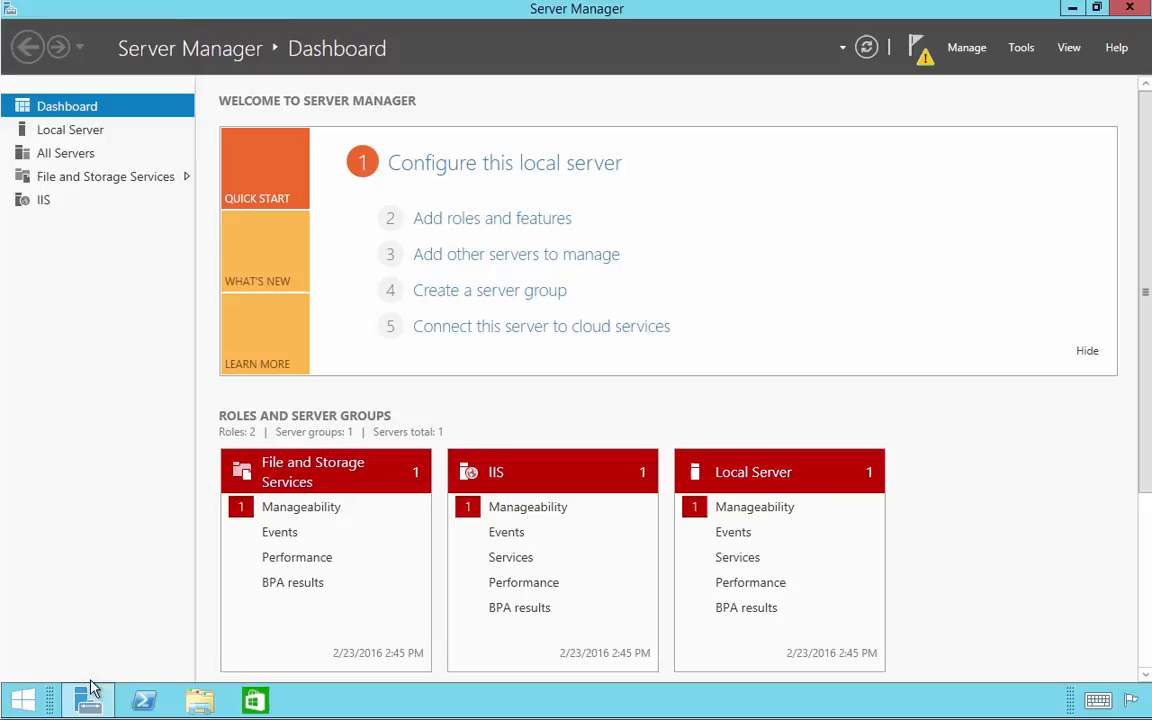
{"action": "right_click", "coordinate": [22, 700]}
{"action": "left_click", "coordinate": [45, 681]}
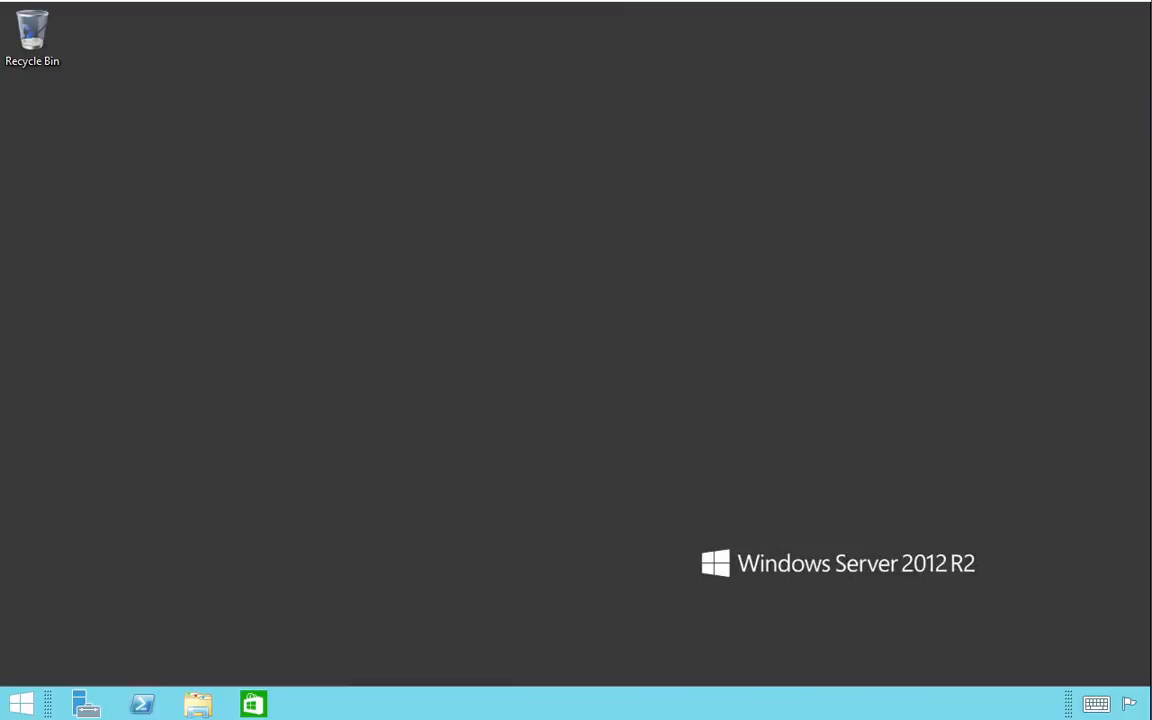
Step: Open an administrator Command Prompt and list the contents of the C:\ root directory
{"action": "right_click", "coordinate": [22, 703]}
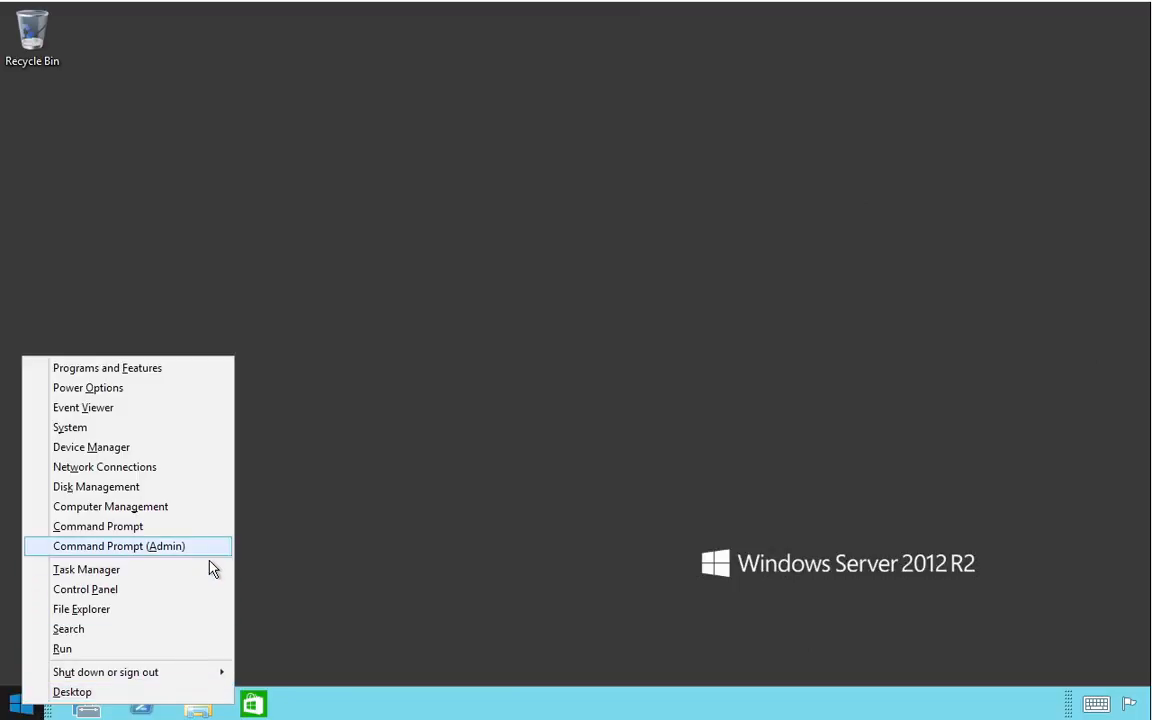
{"action": "left_click", "coordinate": [210, 558]}
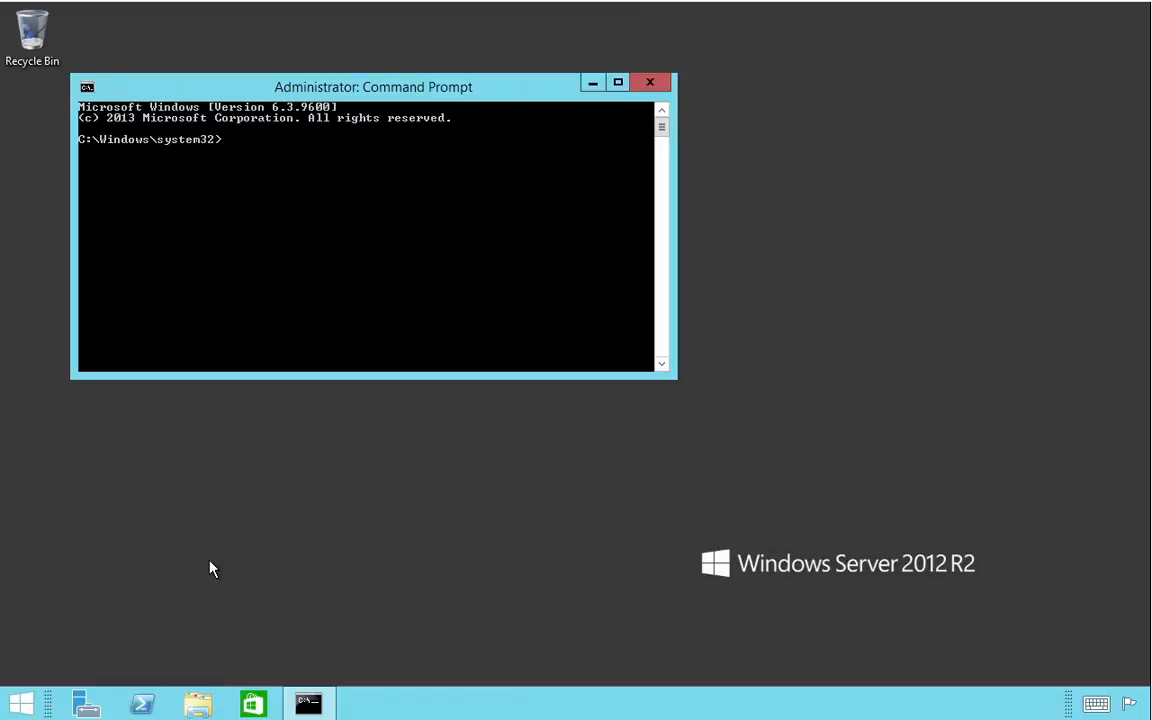
{"action": "left_click_drag", "start_coordinate": [335, 96], "coordinate": [488, 233]}
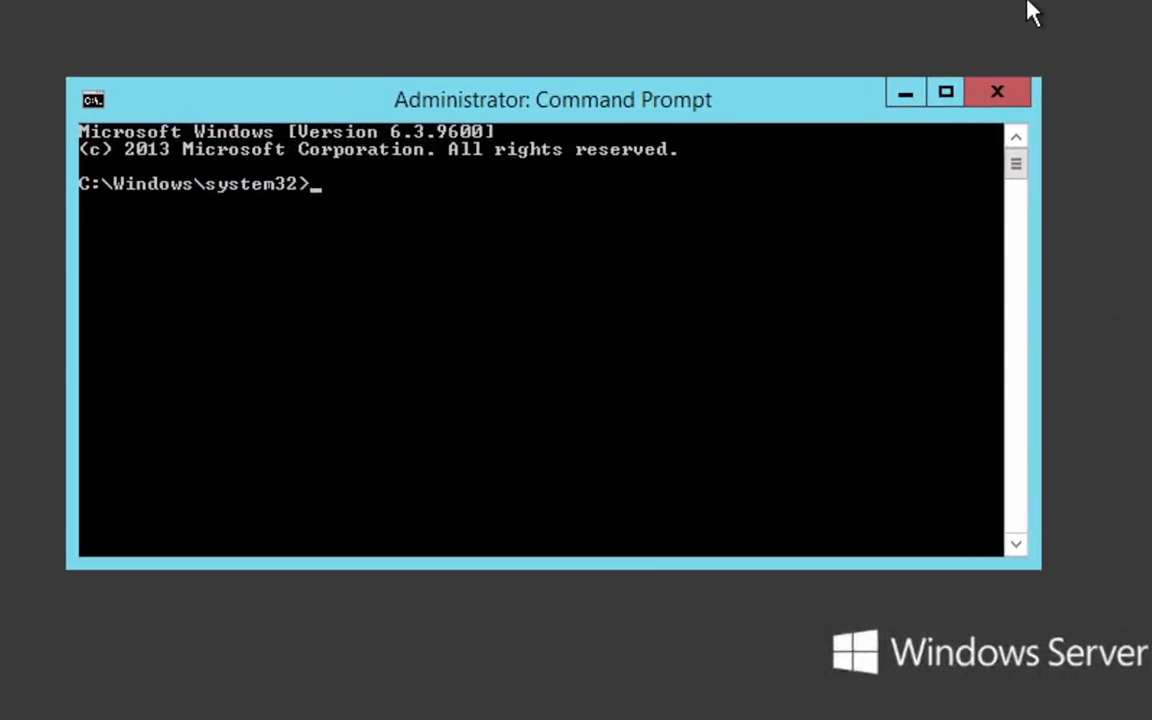
{"action": "type", "text": "cd\\"}
{"action": "key", "text": "Return"}
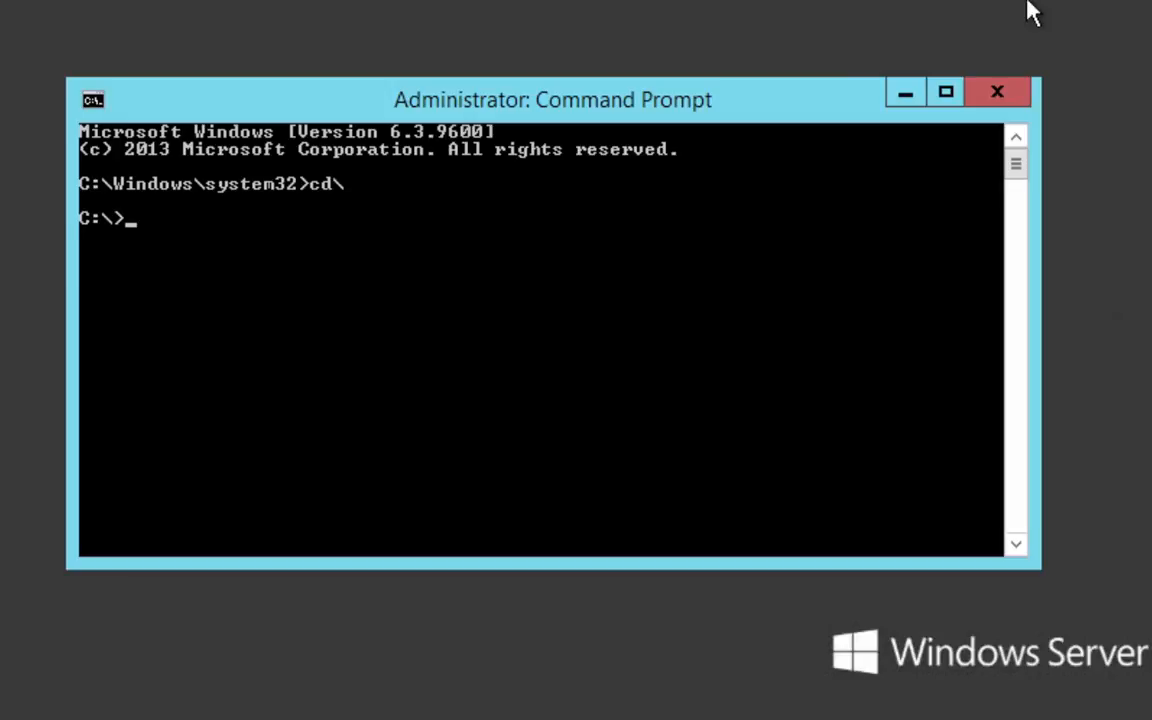
{"action": "type", "text": "dir"}
{"action": "key", "text": "Return"}
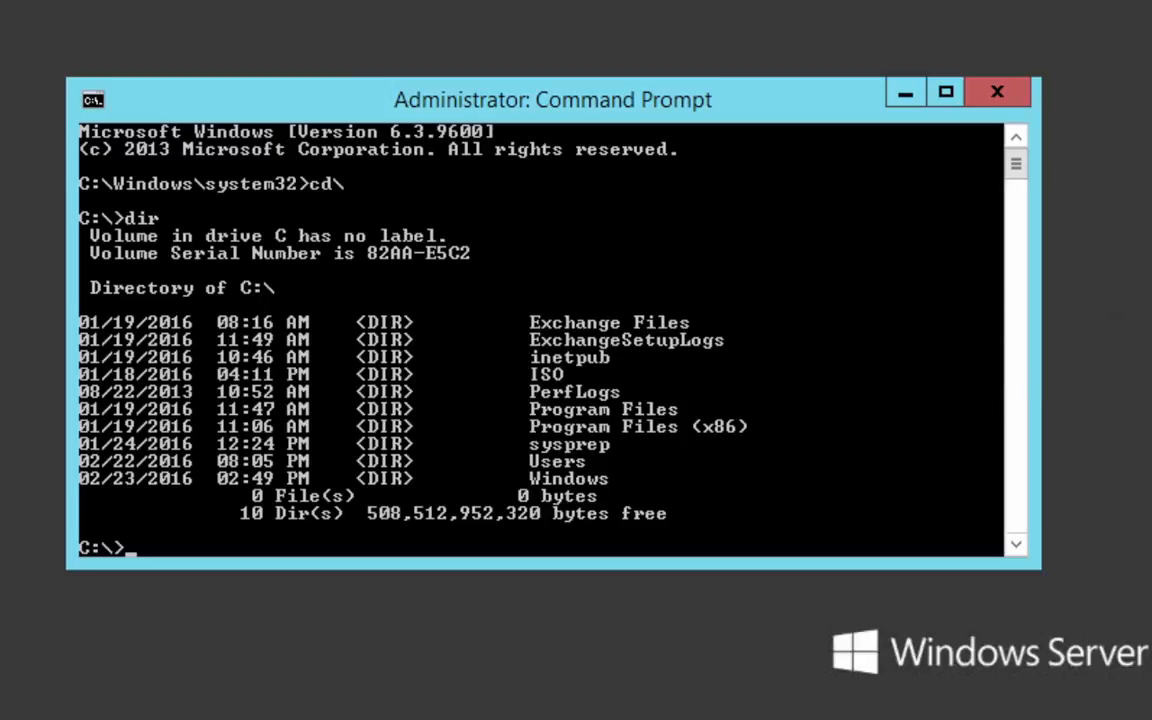
Step: Change to the C:\Exchange Files directory and list its contents
{"action": "type", "text": "cd exchange files"}
{"action": "key", "text": "Return"}
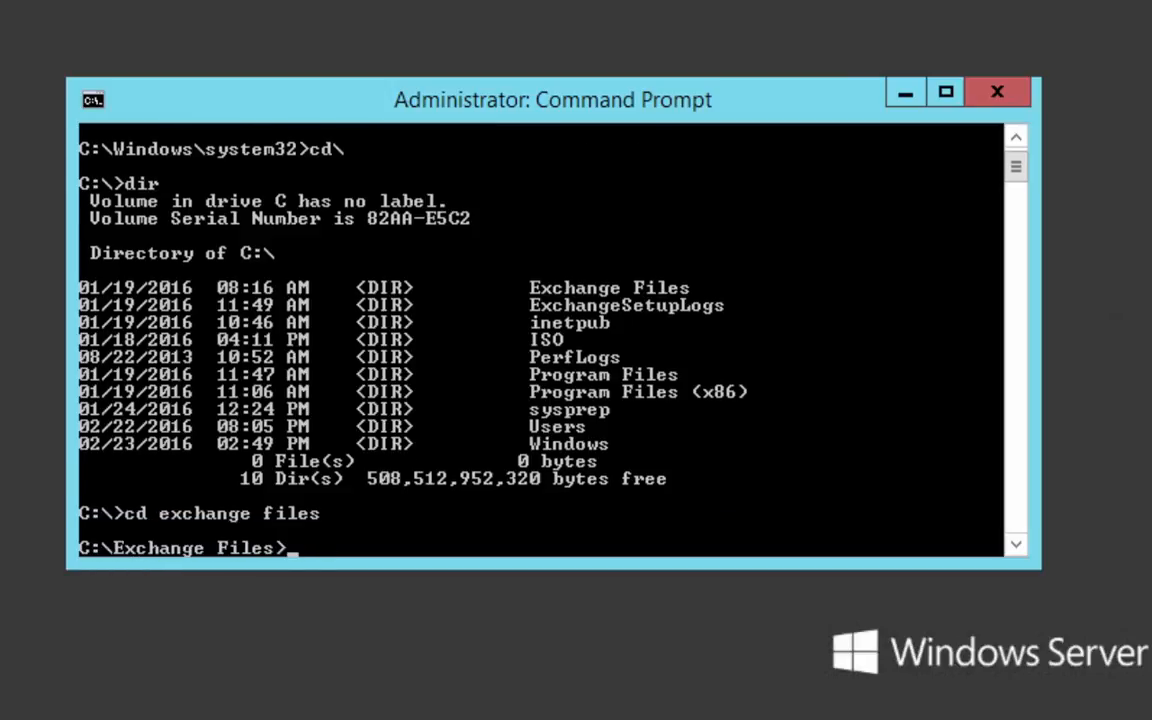
{"action": "type", "text": "dir"}
{"action": "key", "text": "Return"}
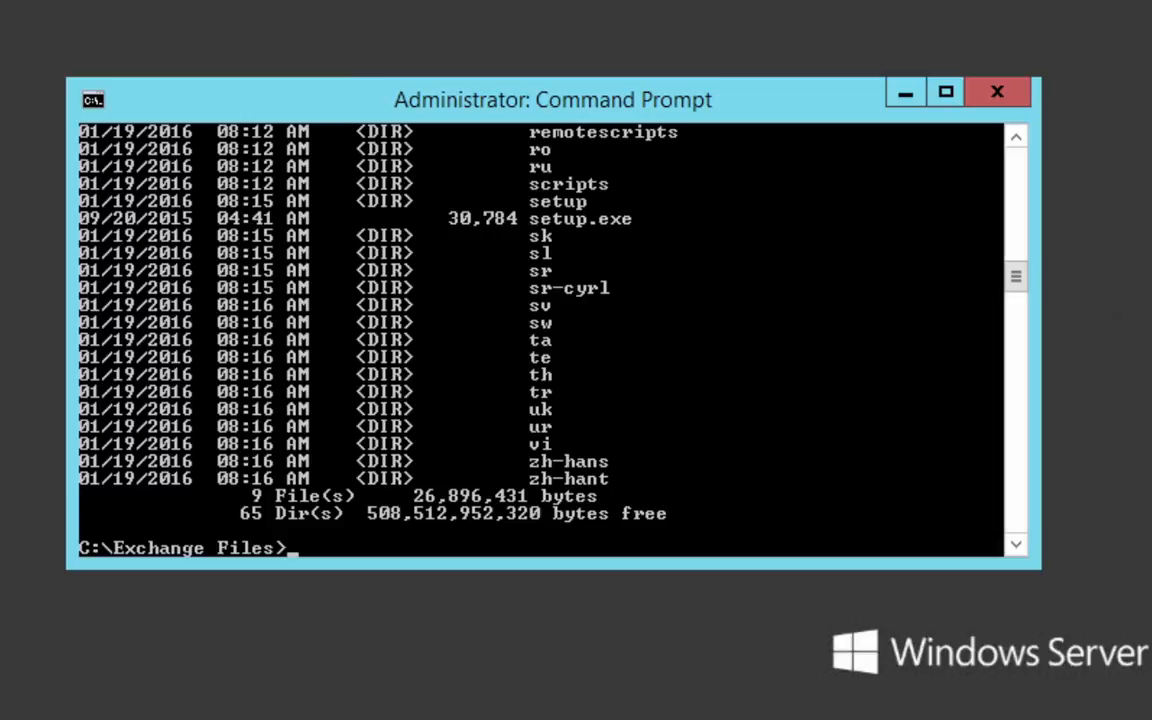
Step: Clear the console and extend the Active Directory schema with setup.exe /PrepareSchema /IAcceptExchangeServerLicenseTerms
{"action": "type", "text": "cls"}
{"action": "key", "text": "Return"}
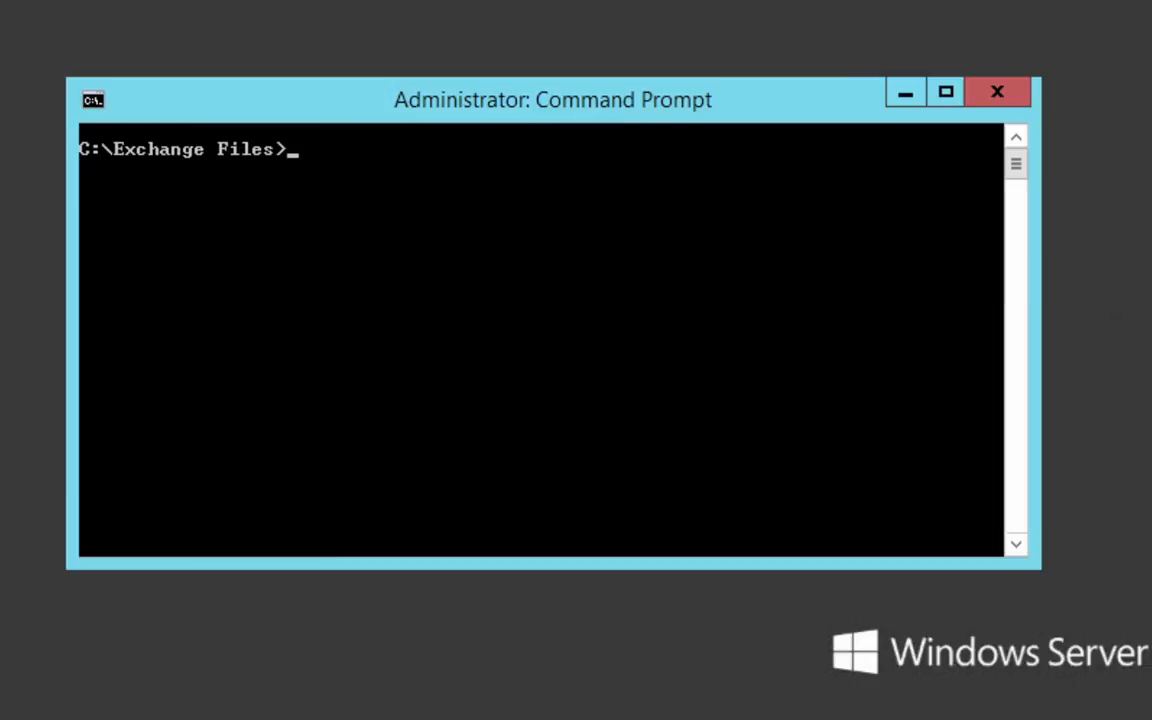
{"action": "type", "text": "setup.exe "}
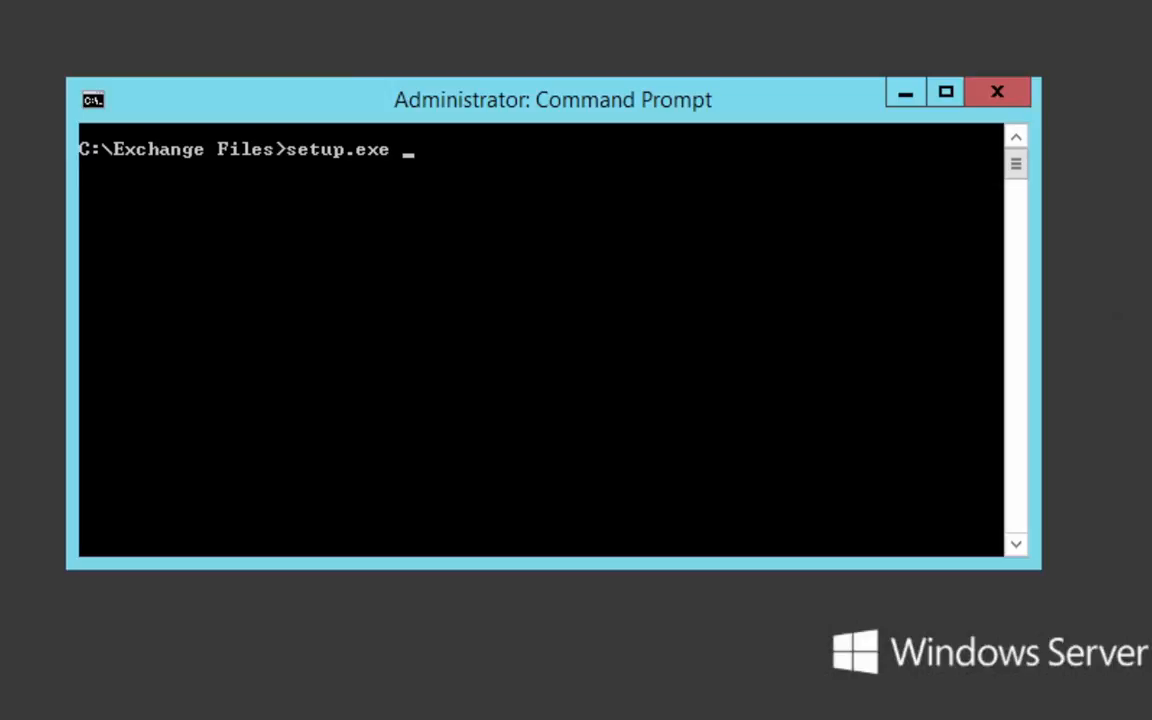
{"action": "type", "text": "/Prepare"}
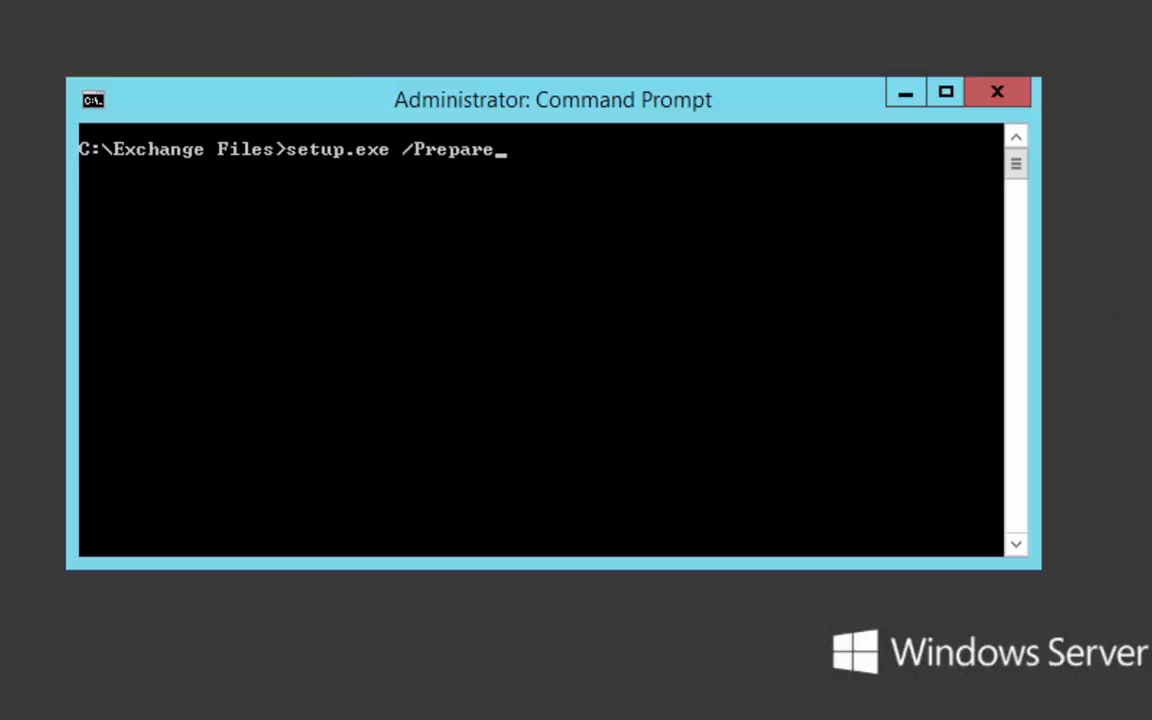
{"action": "type", "text": "Schema "}
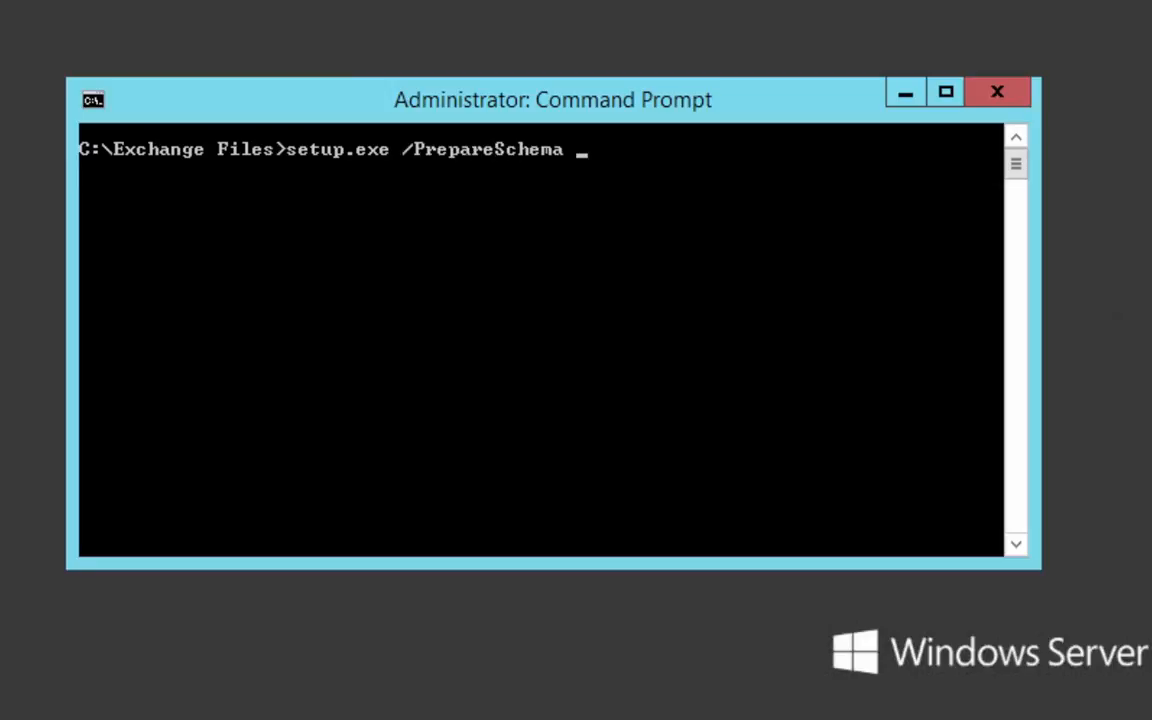
{"action": "type", "text": "/IAcceptExcha"}
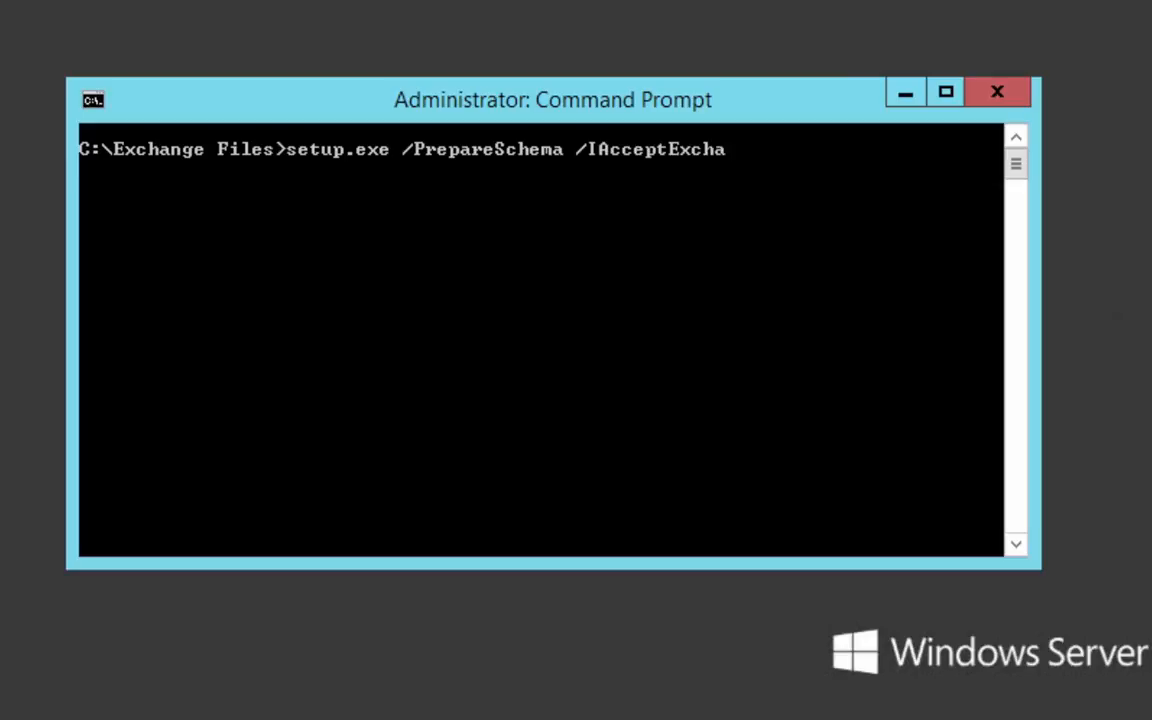
{"action": "type", "text": "ngeServerLicenseTerms"}
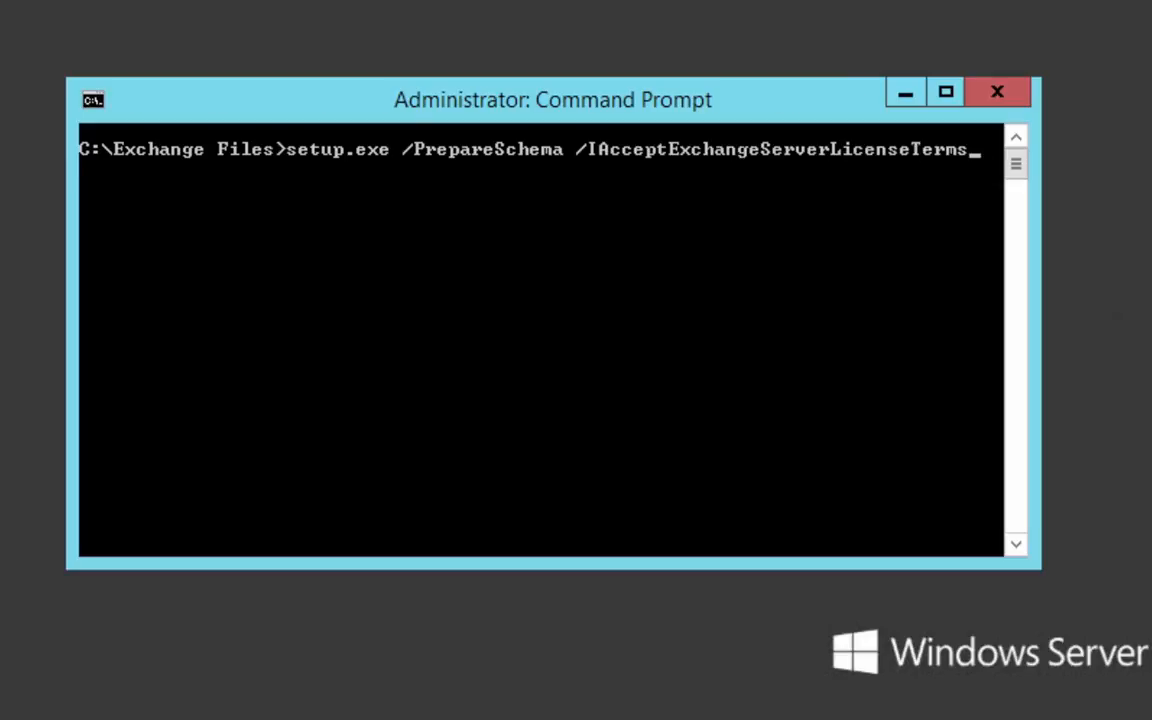
{"action": "key", "text": "Return"}
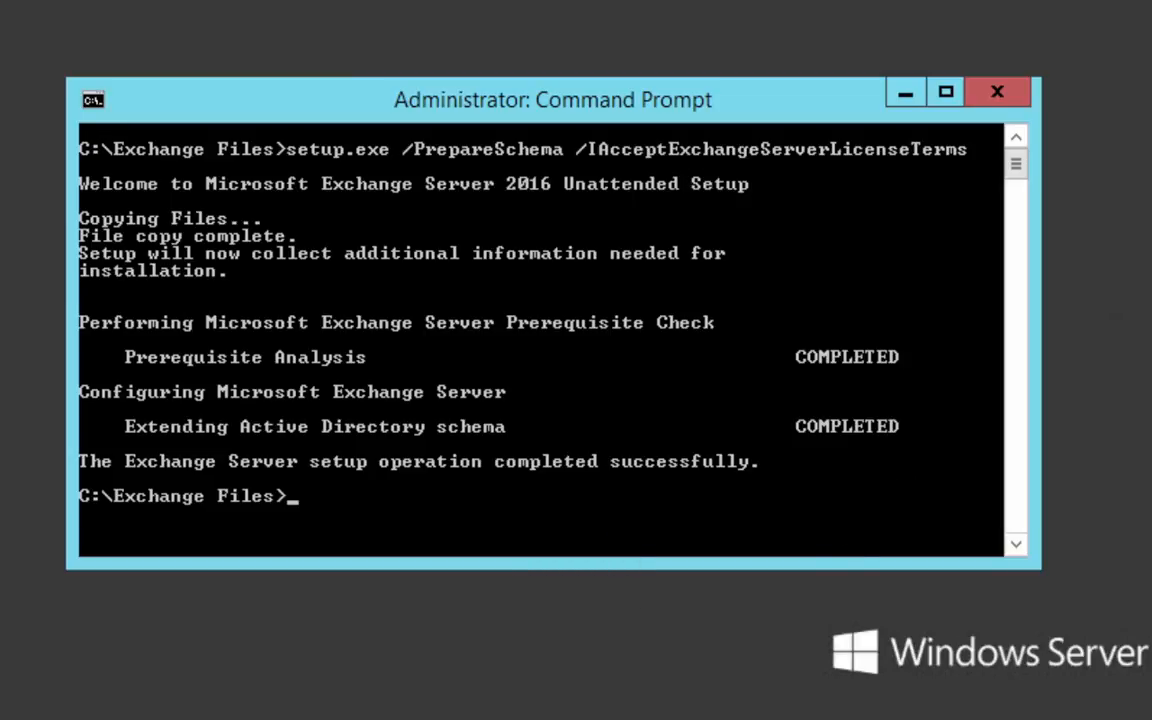
Step: Clear the console and enter setup.exe /PrepareAD /OrganizationName: without running it, leaving the organization name blank
{"action": "type", "text": "cls"}
{"action": "key", "text": "Return"}
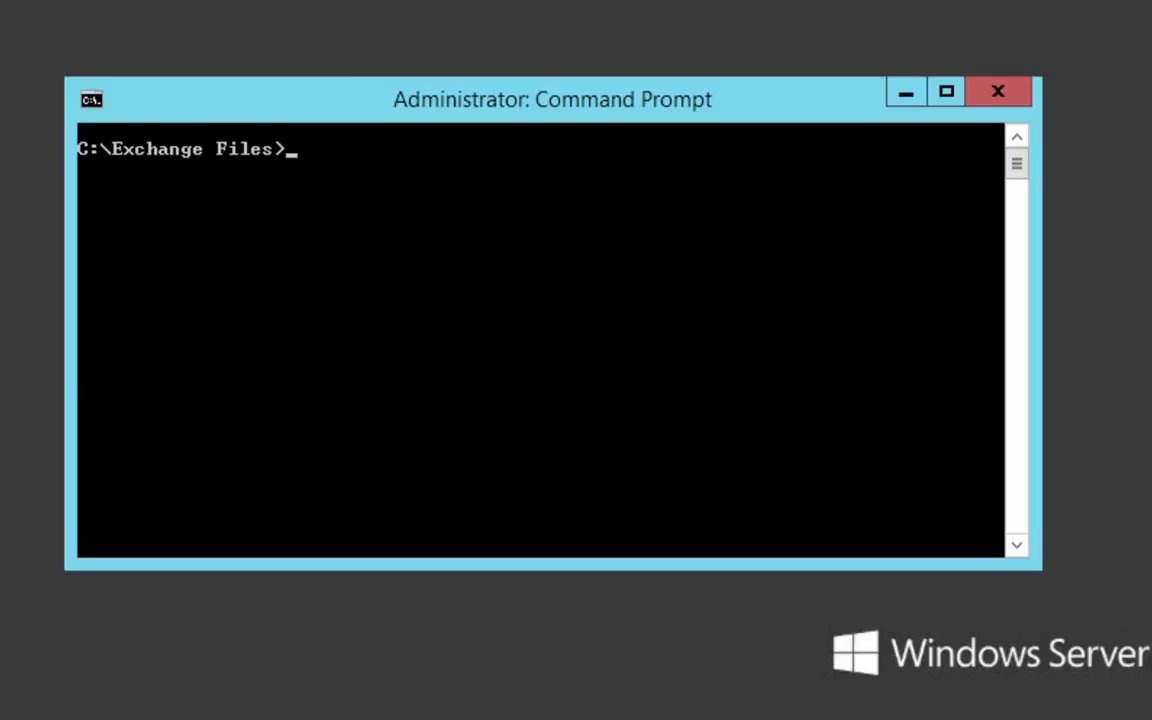
{"action": "type", "text": "setup.ex"}
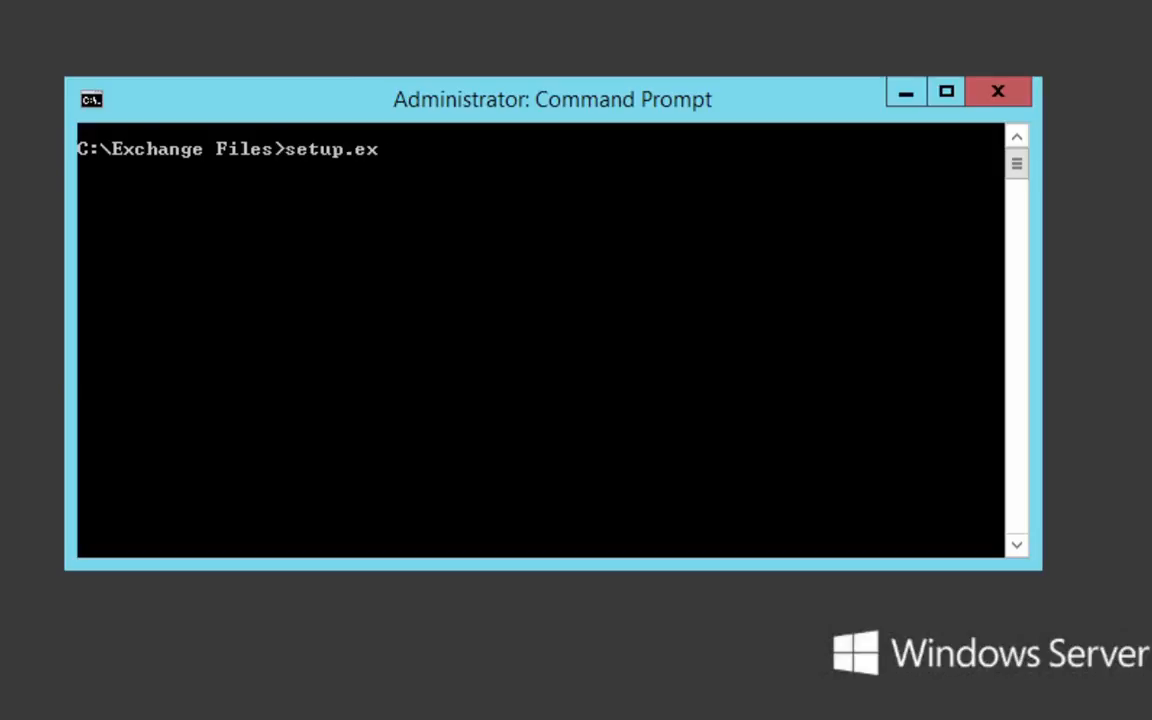
{"action": "type", "text": "e /PrepareAD /"}
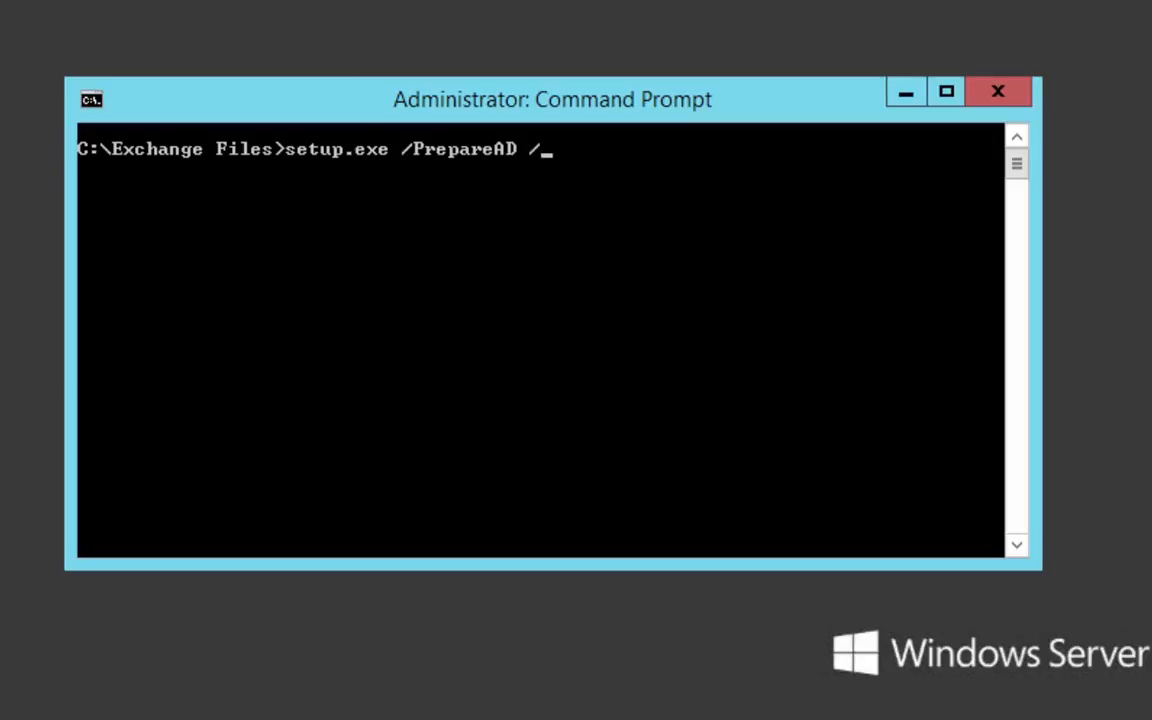
{"action": "type", "text": "Organizati"}
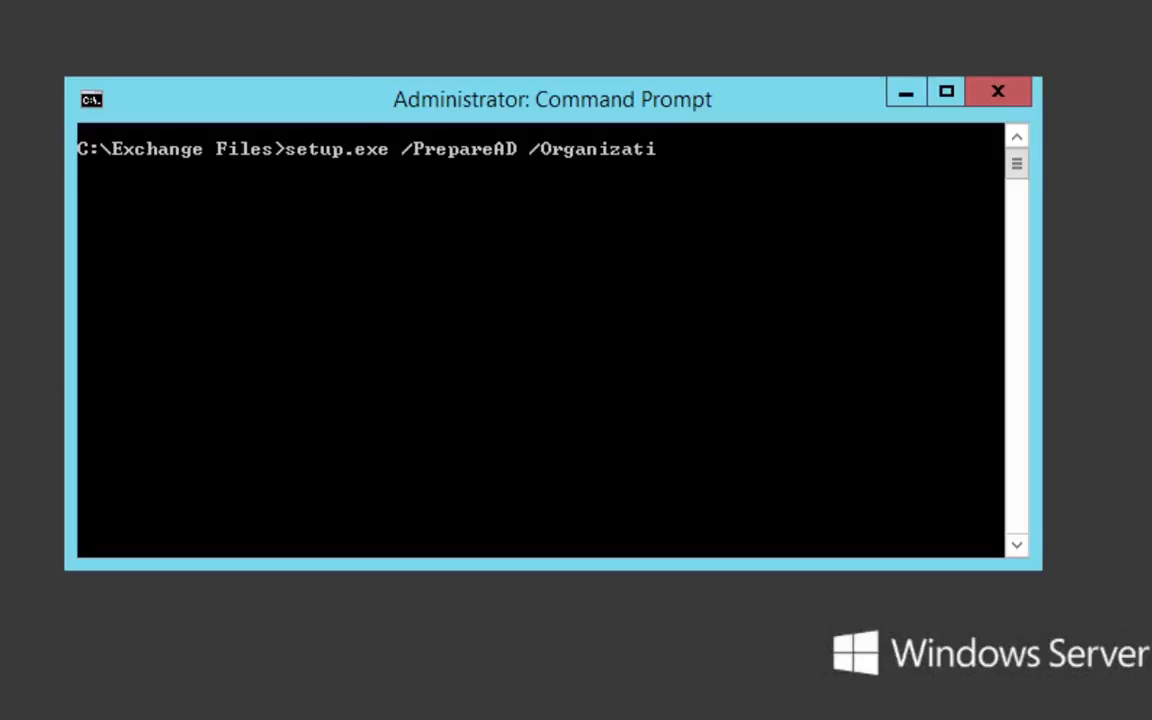
{"action": "type", "text": "onName:"}
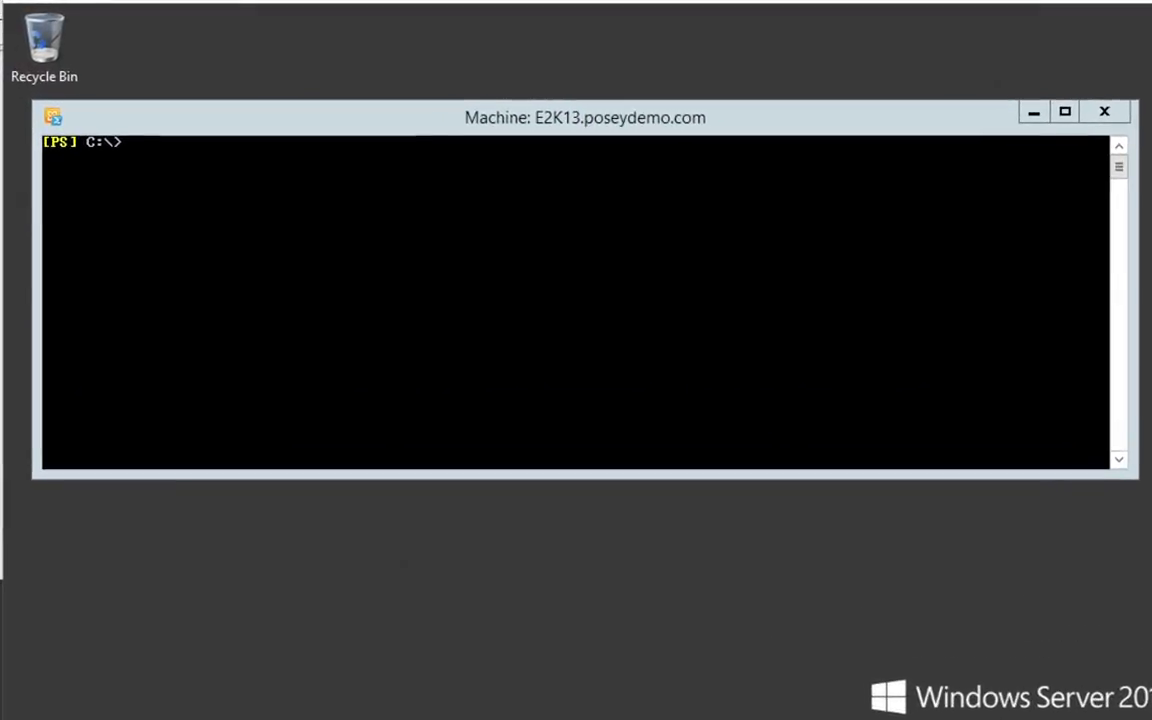
Step: Switch to the Exchange shell on E2K13 and look up the organization name with Get-OrganizationConfig | Select Identity
{"action": "left_click", "coordinate": [272, 266]}
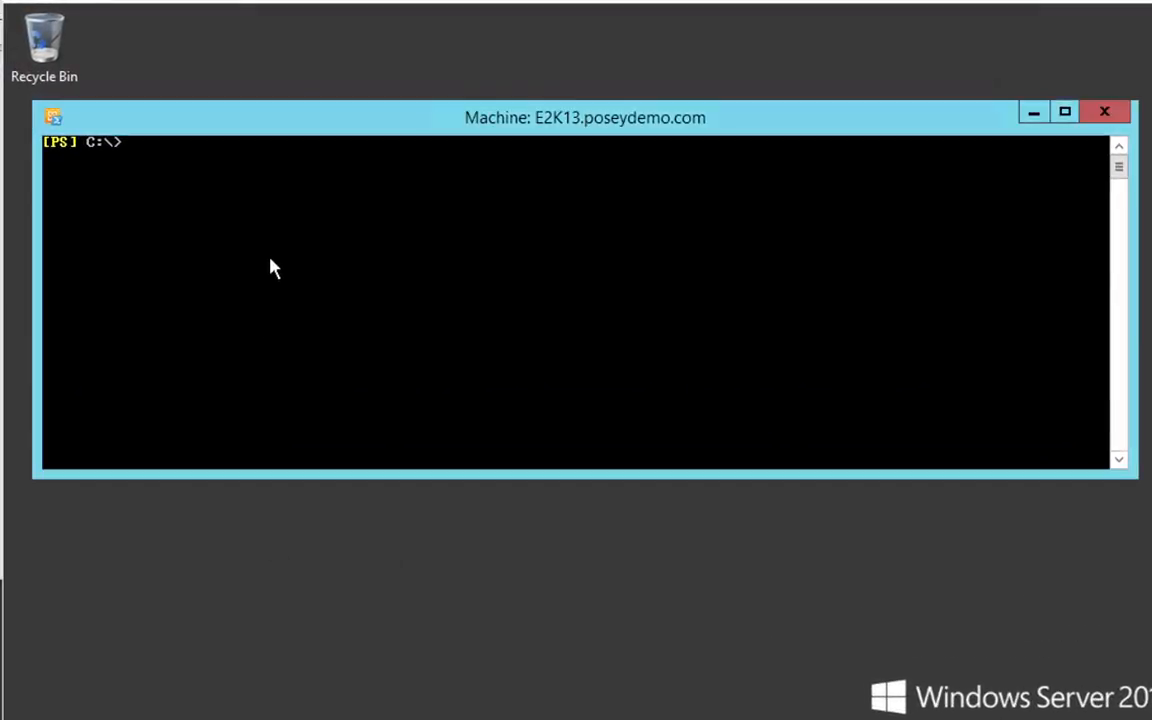
{"action": "type", "text": "Get-Orga"}
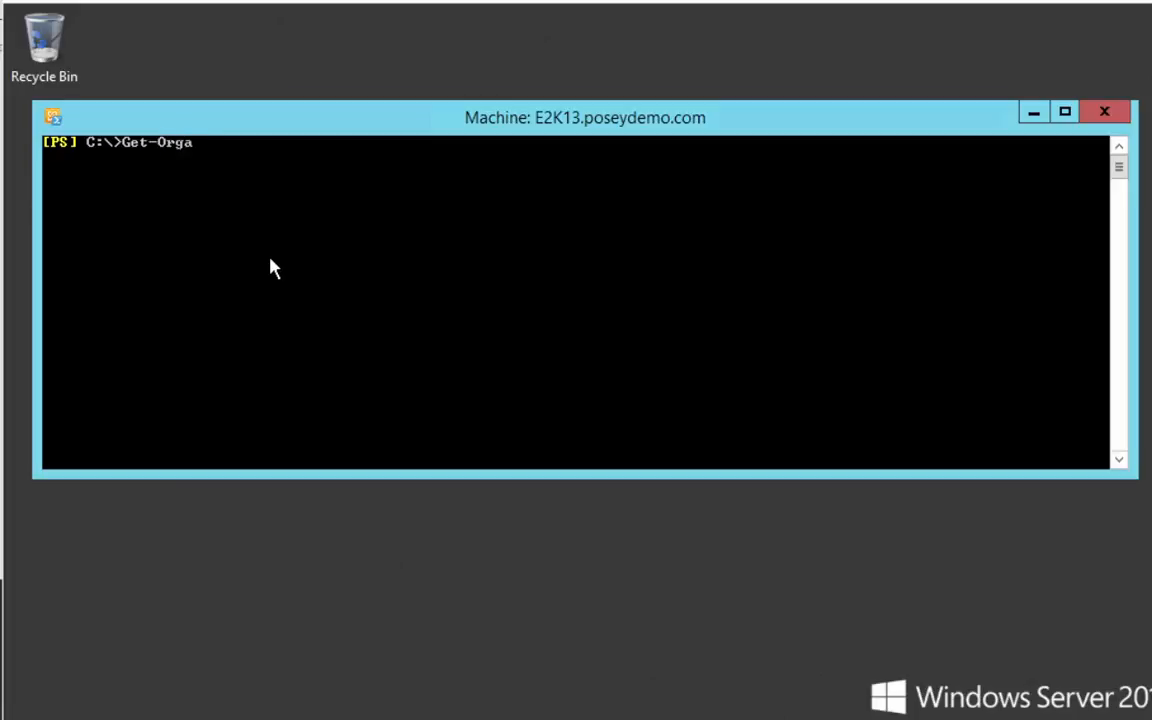
{"action": "type", "text": "nizationConfig "}
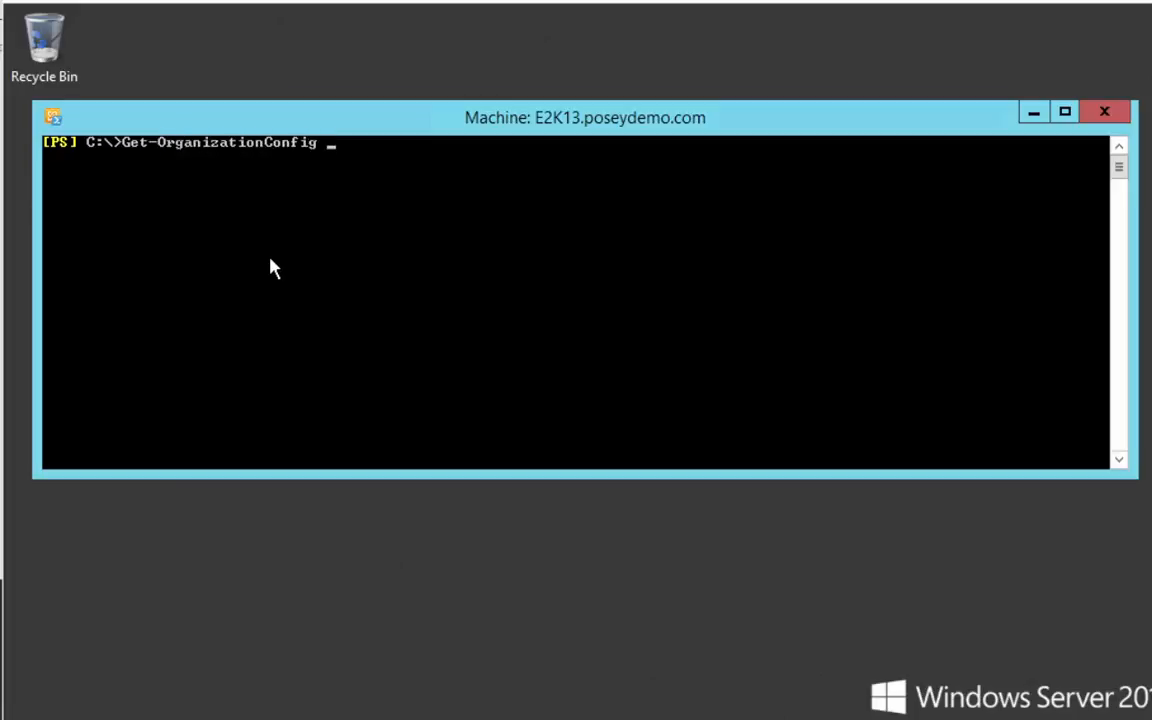
{"action": "type", "text": "| Select Identity"}
{"action": "key", "text": "Return"}
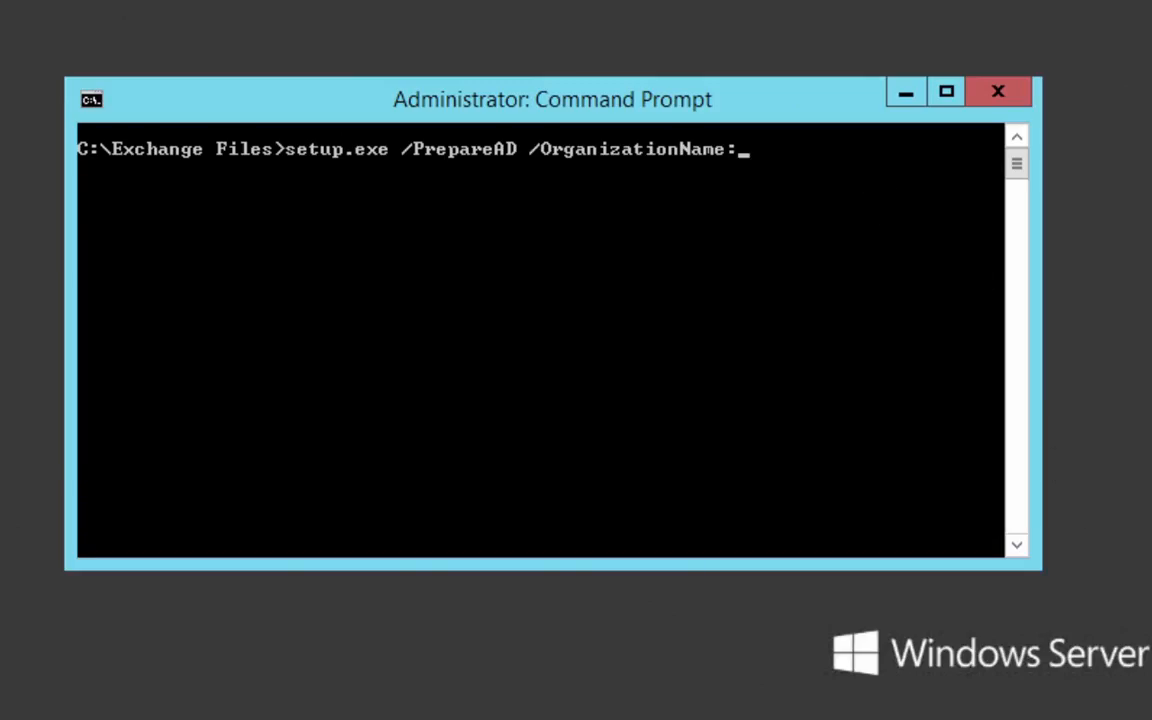
Step: Complete and run the setup.exe /PrepareAD command with organization name "Posey" and the /IAcceptExchangeServerLicenseTerms switch
{"action": "type", "text": "\"Posey\""}
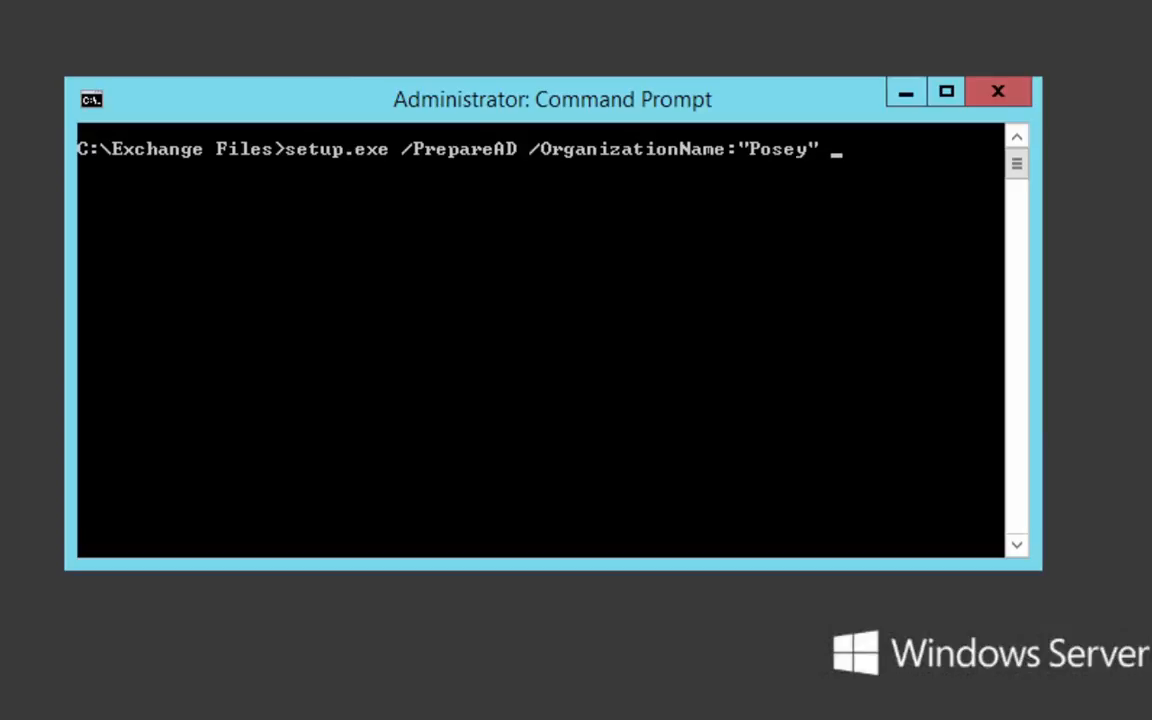
{"action": "type", "text": " /IAcceptExchangeServerLicenseTerms"}
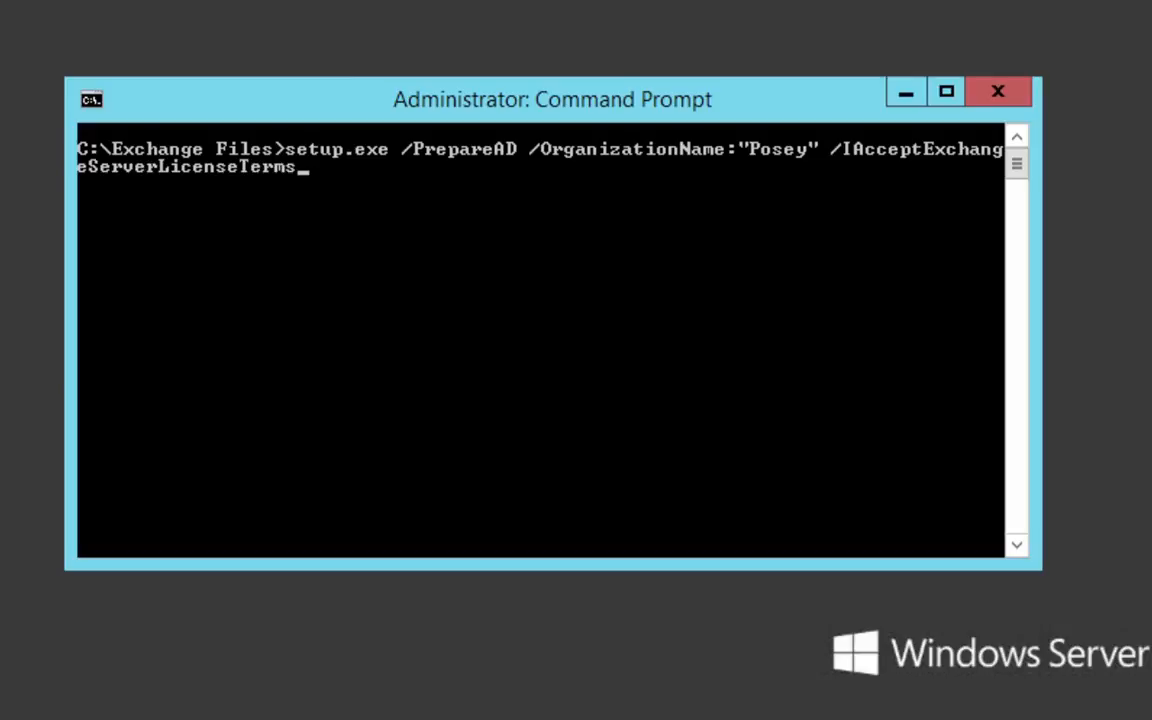
{"action": "key", "text": "Return"}
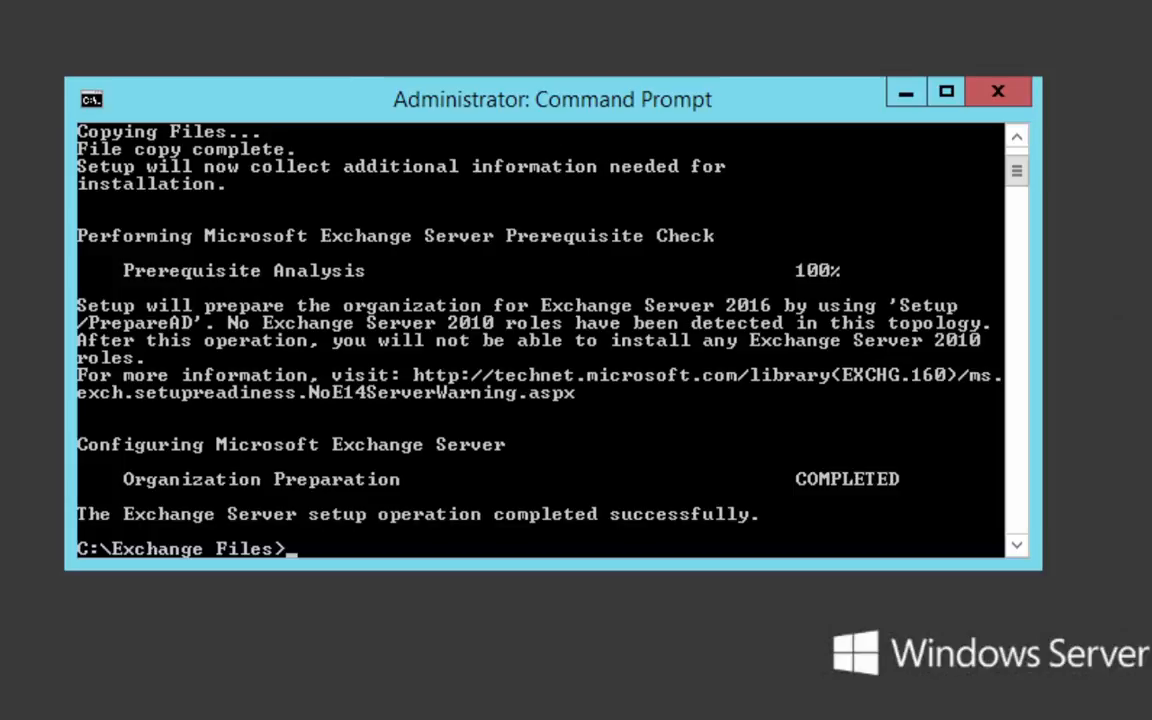
Step: Clear the console, prepare all domains with setup.exe /PrepareAllDomains /IAcceptExchangeServerLicenseTerms, and close the Command Prompt
{"action": "type", "text": "cls"}
{"action": "key", "text": "Return"}
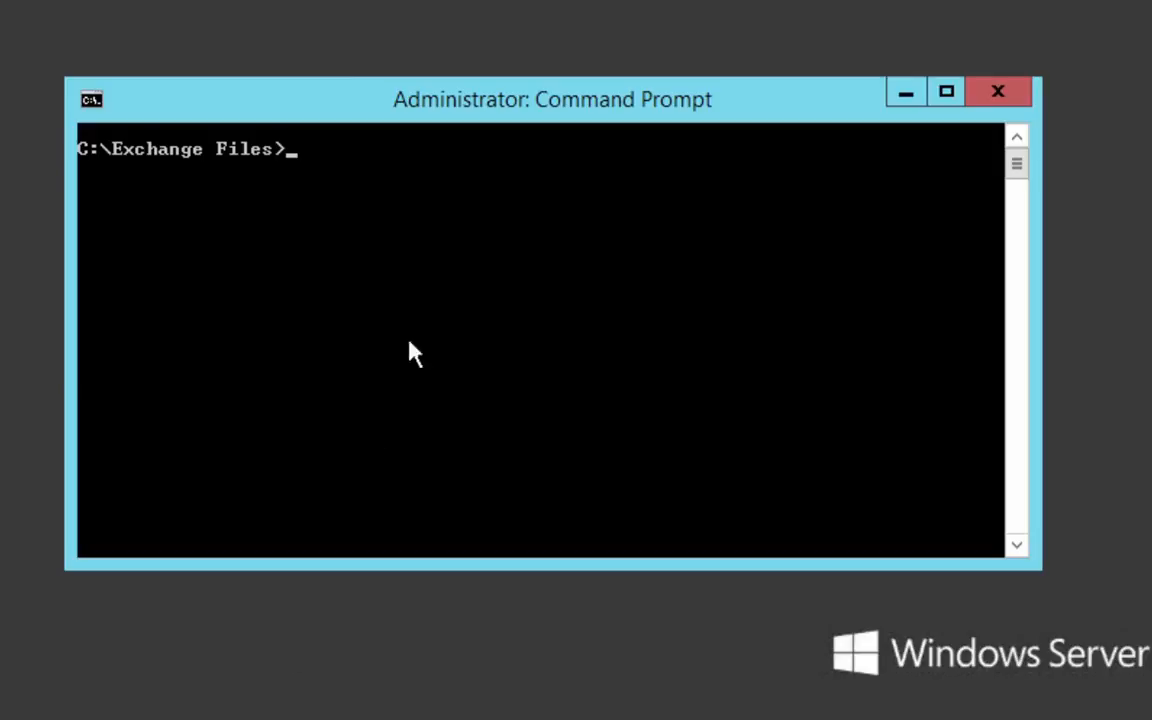
{"action": "type", "text": "setup.exe /PrepareAll"}
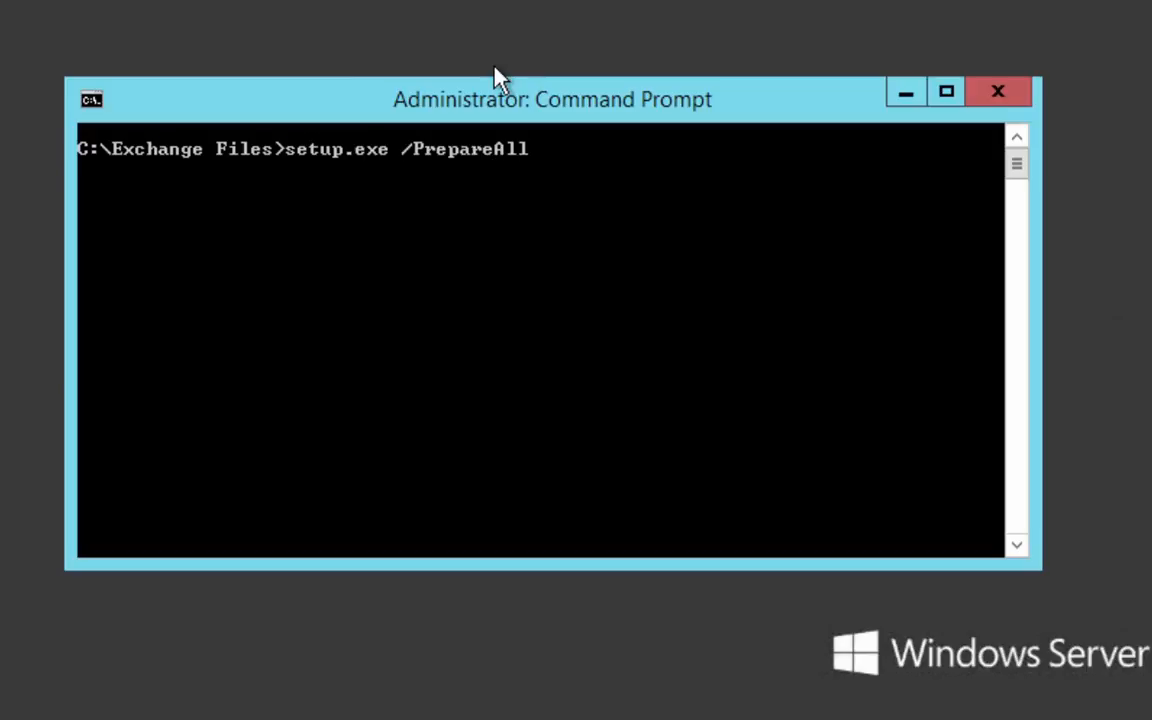
{"action": "type", "text": "Domains"}
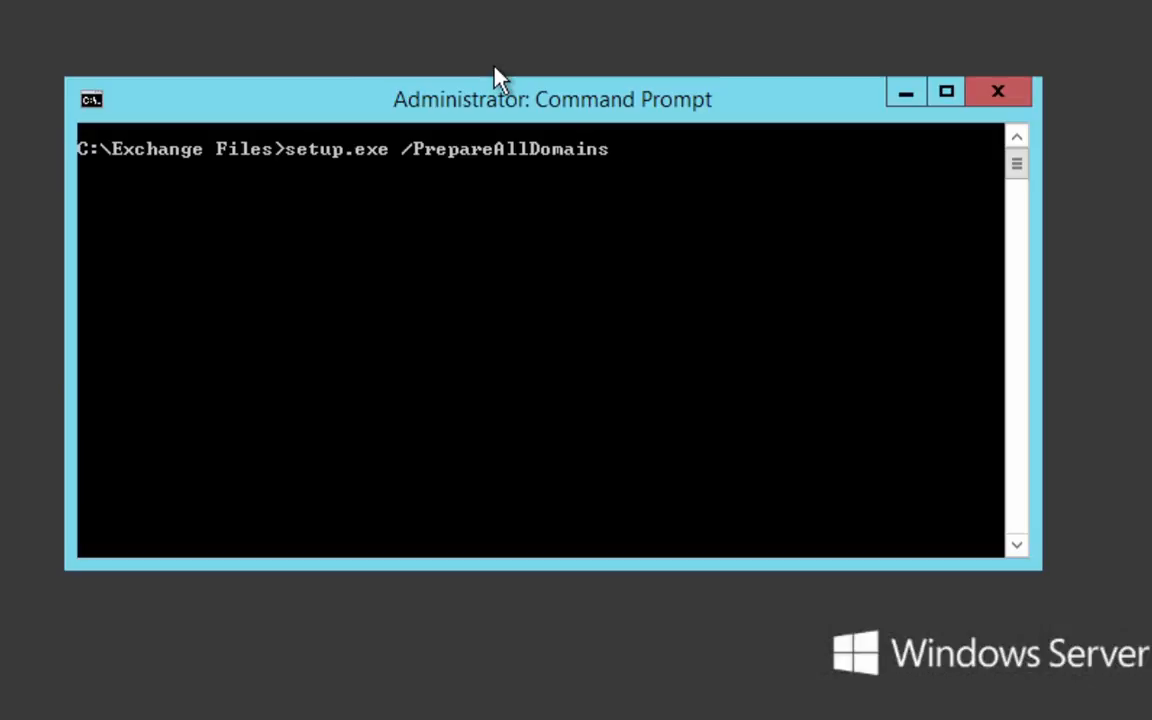
{"action": "type", "text": "/IAcceptExchan"}
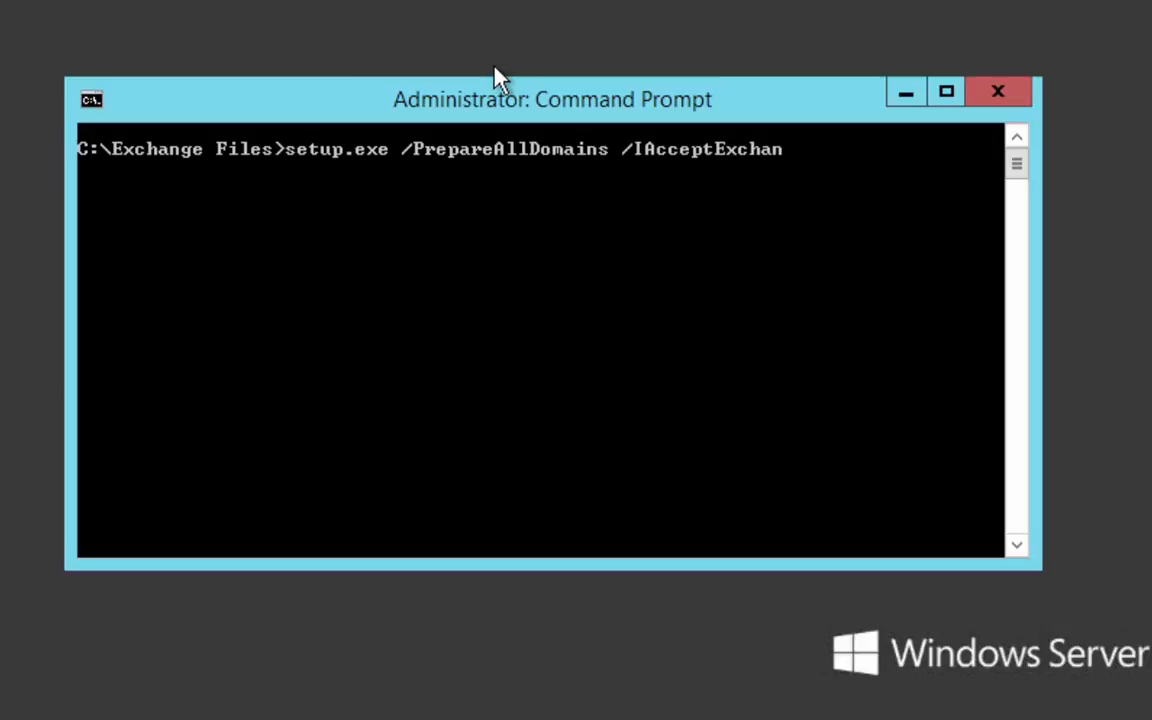
{"action": "type", "text": "geServerLicenseTerms"}
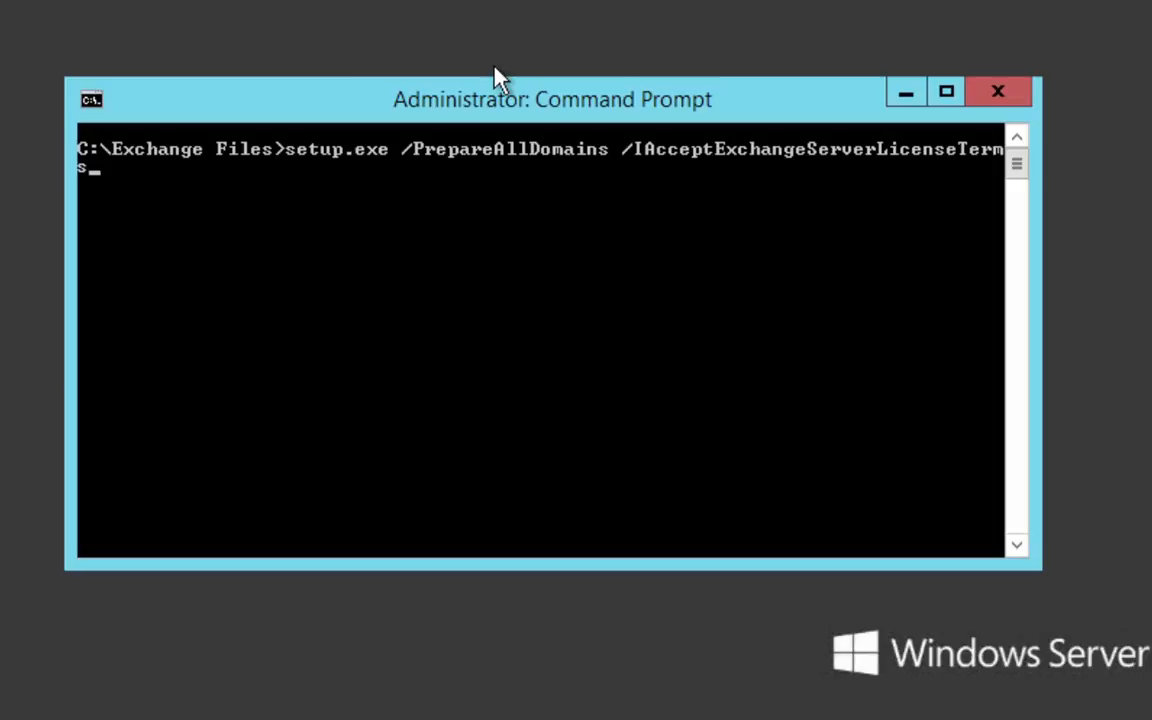
{"action": "key", "text": "Return"}
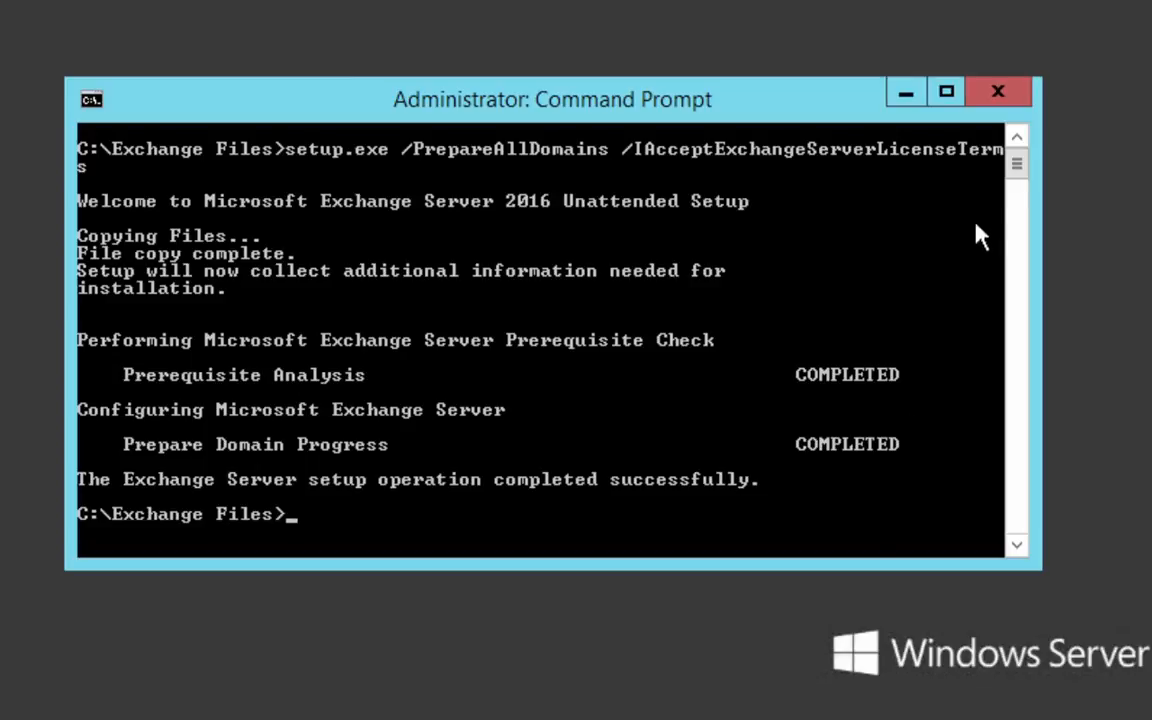
{"action": "left_click", "coordinate": [997, 92]}
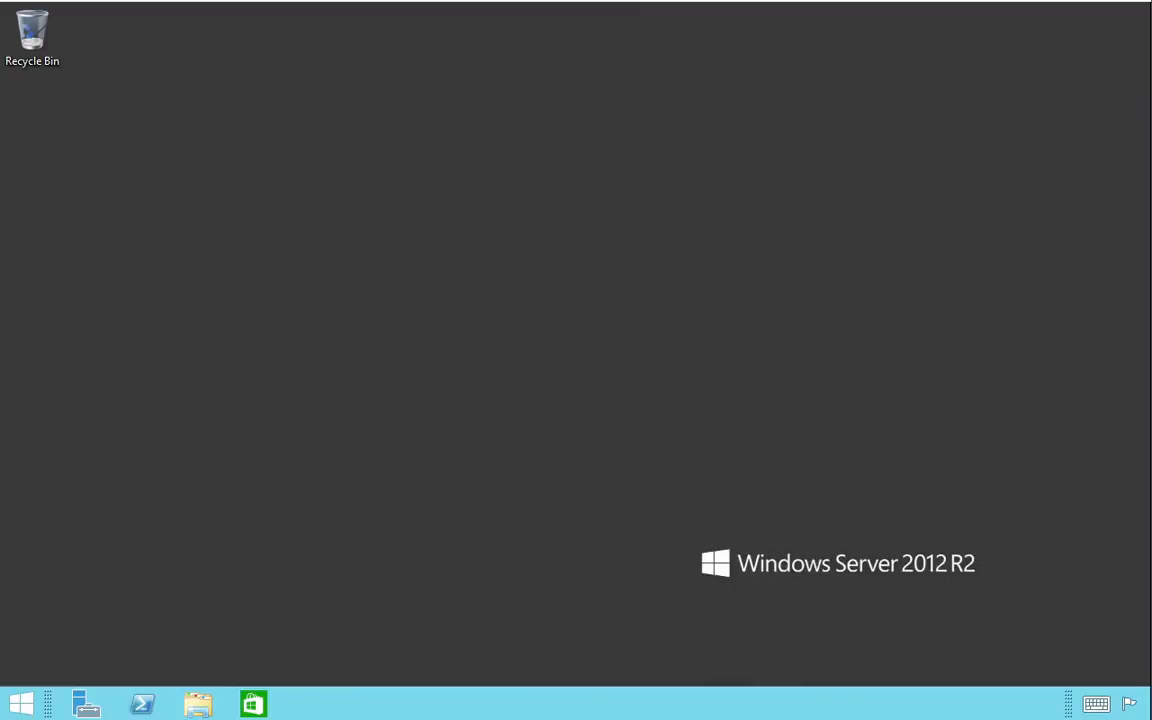
Step: Launch setup from the C:\Exchange Files folder in File Explorer and close the folder window
{"action": "left_click", "coordinate": [205, 708]}
{"action": "double_click", "coordinate": [410, 400]}
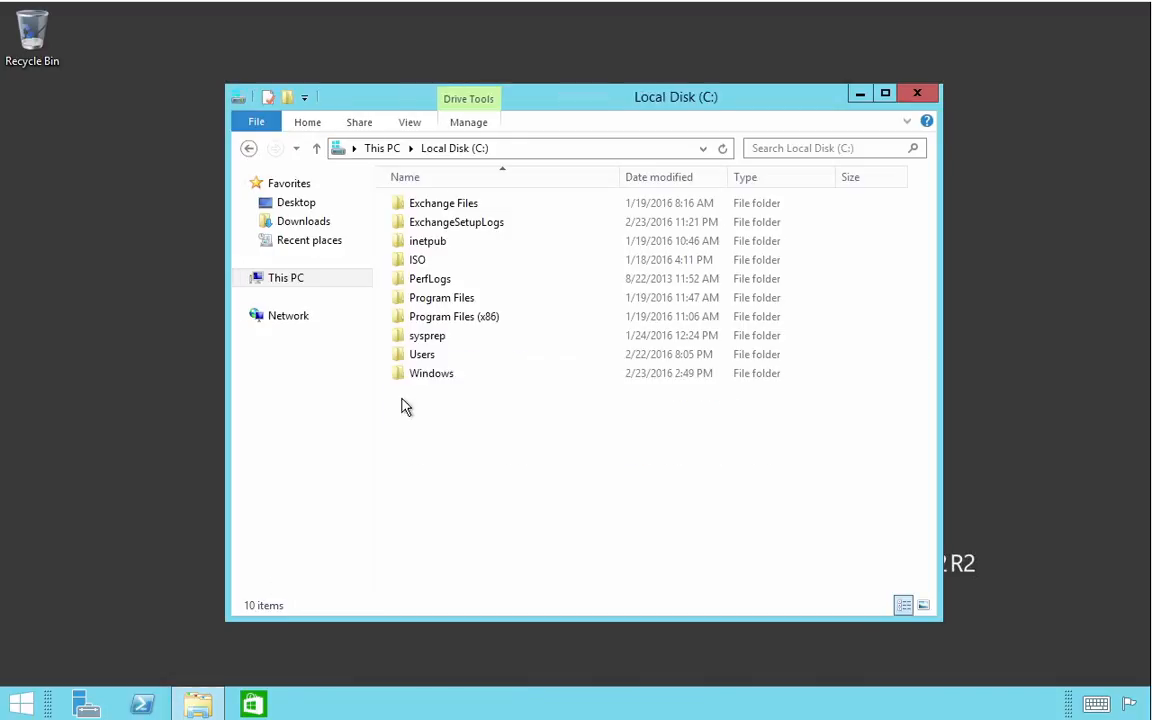
{"action": "double_click", "coordinate": [440, 203]}
{"action": "scroll", "coordinate": [630, 398], "scroll_direction": "down", "scroll_amount": 15}
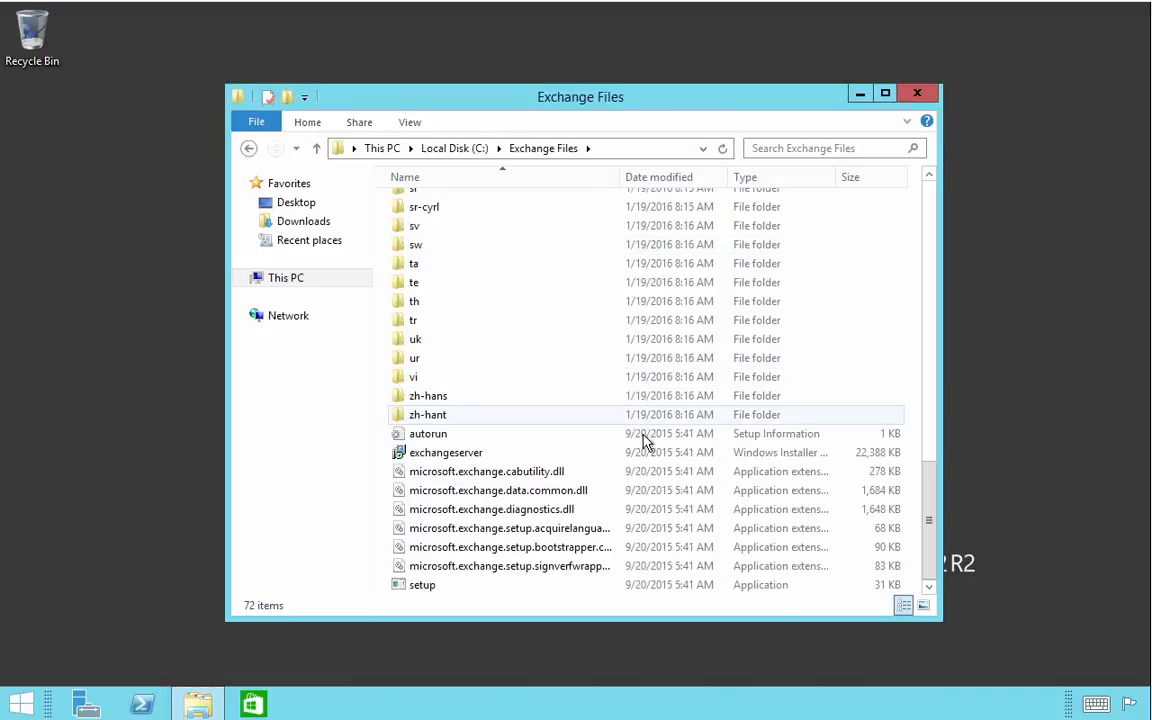
{"action": "double_click", "coordinate": [425, 586]}
{"action": "left_click", "coordinate": [919, 94]}
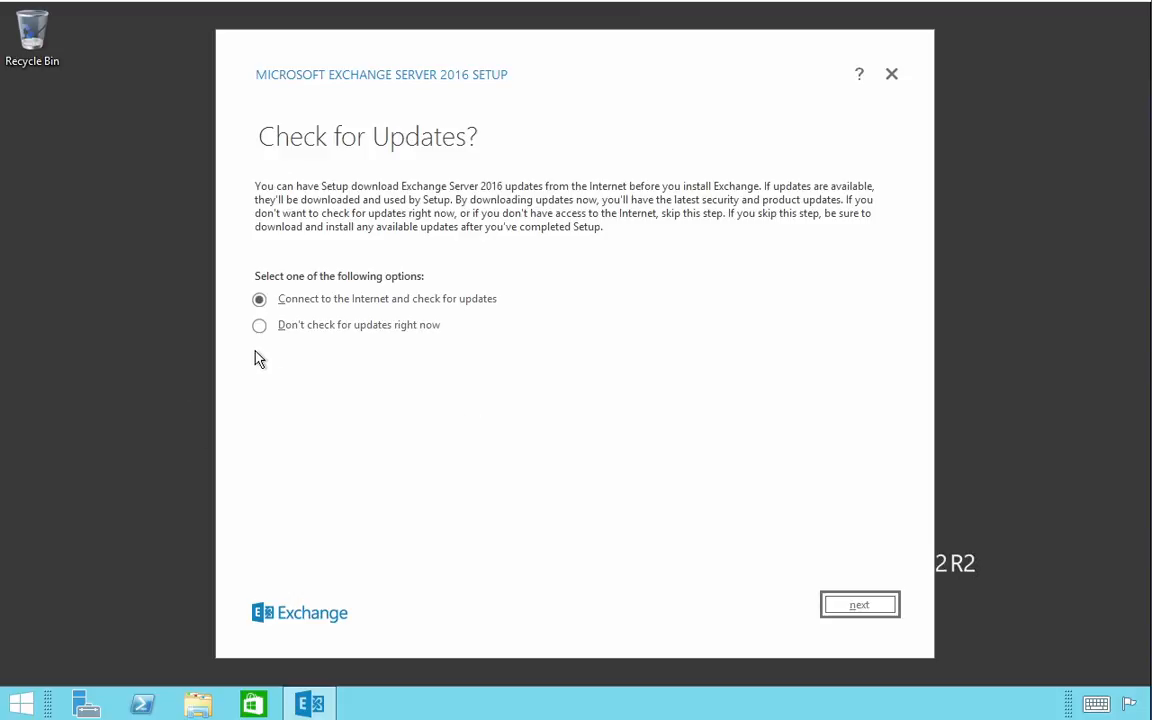
Step: Choose not to check for updates right now and continue past the introduction to the license agreement
{"action": "key", "text": "Down"}
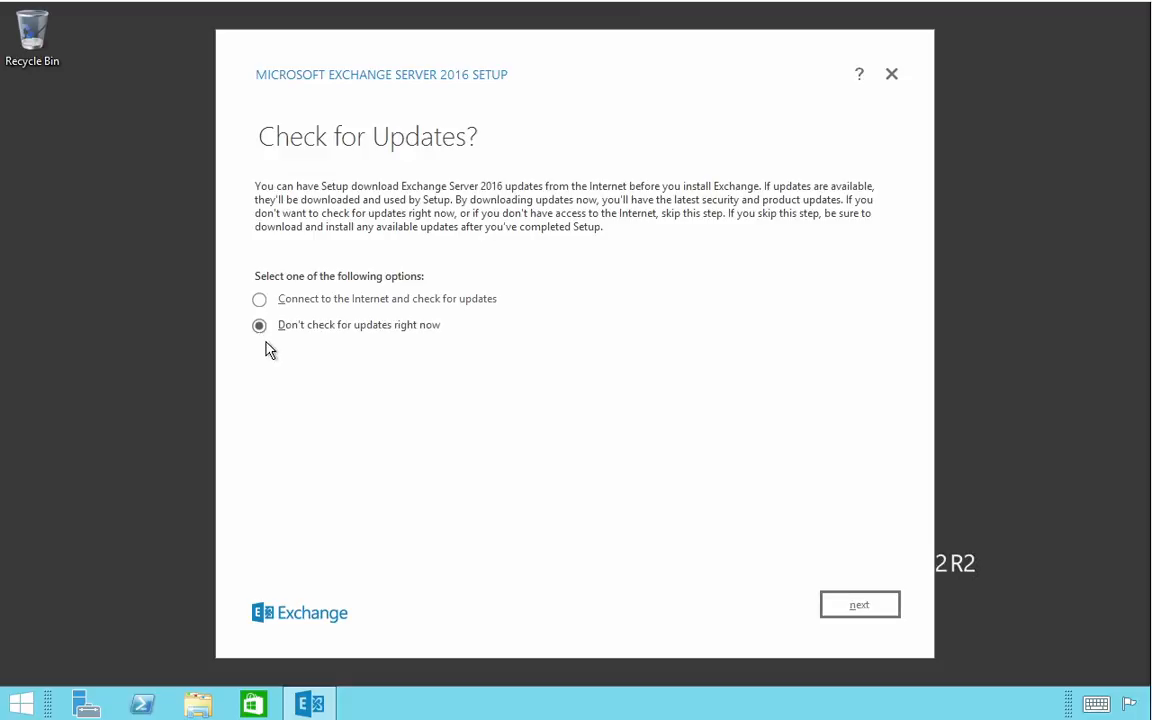
{"action": "left_click", "coordinate": [873, 613]}
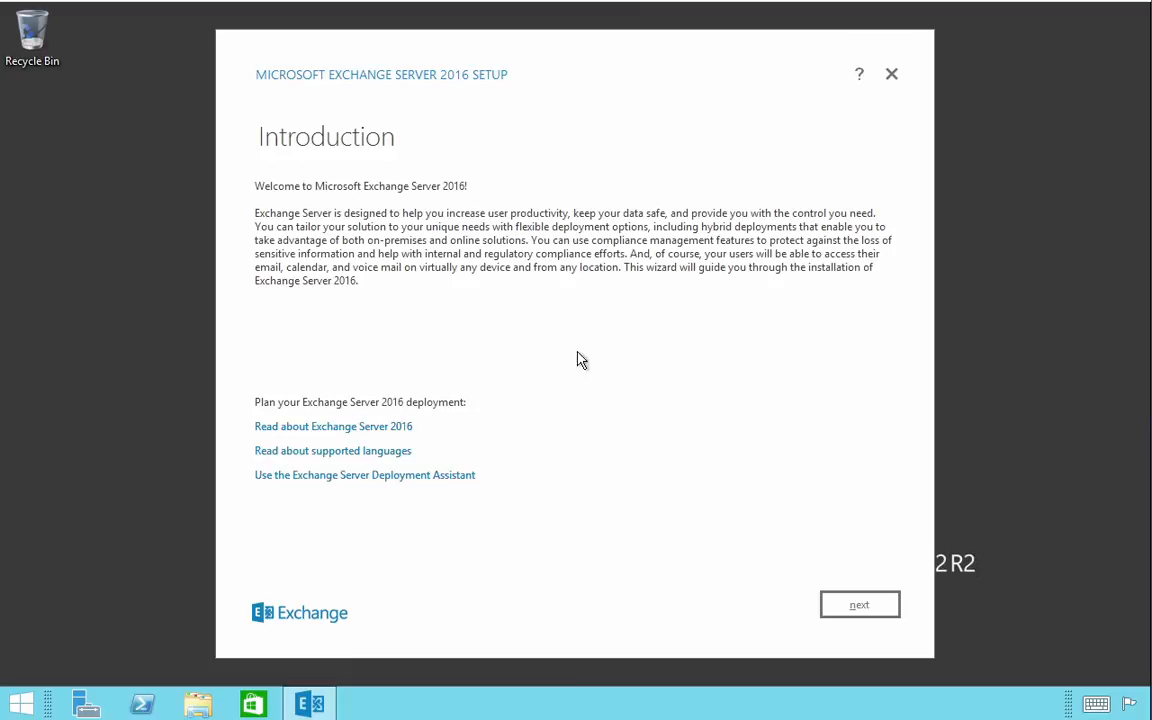
{"action": "left_click", "coordinate": [859, 612]}
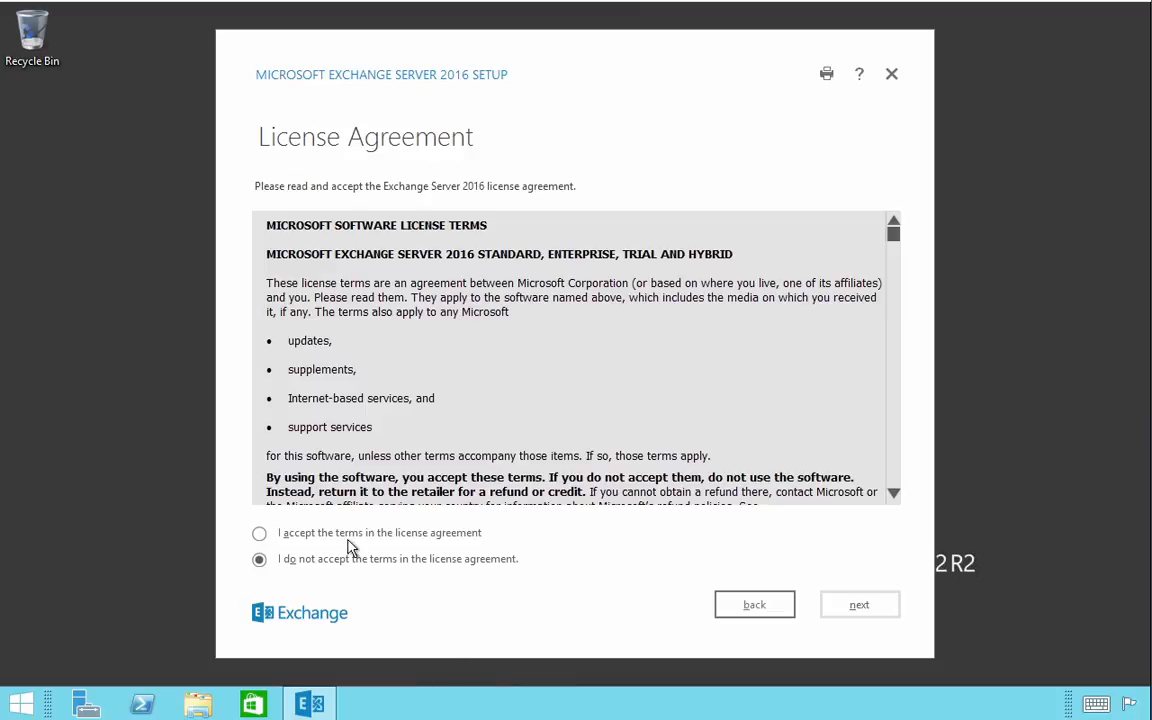
Step: Accept the license agreement terms and choose not to use the recommended settings
{"action": "left_click", "coordinate": [272, 547]}
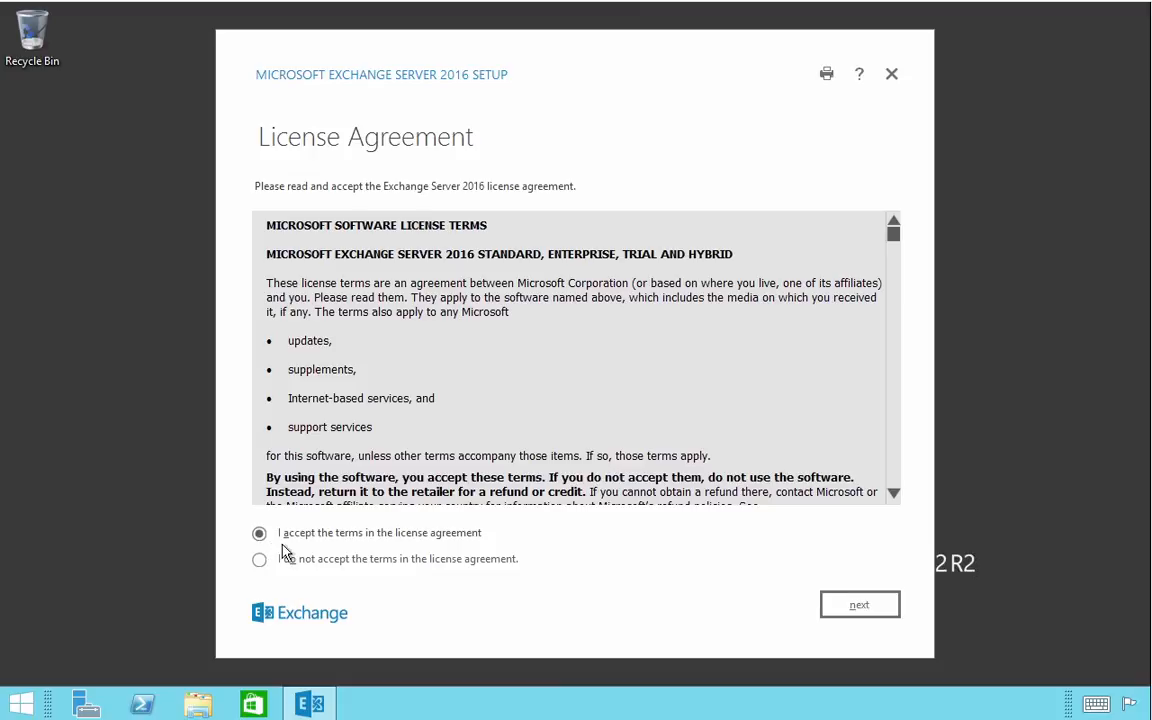
{"action": "left_click", "coordinate": [884, 610]}
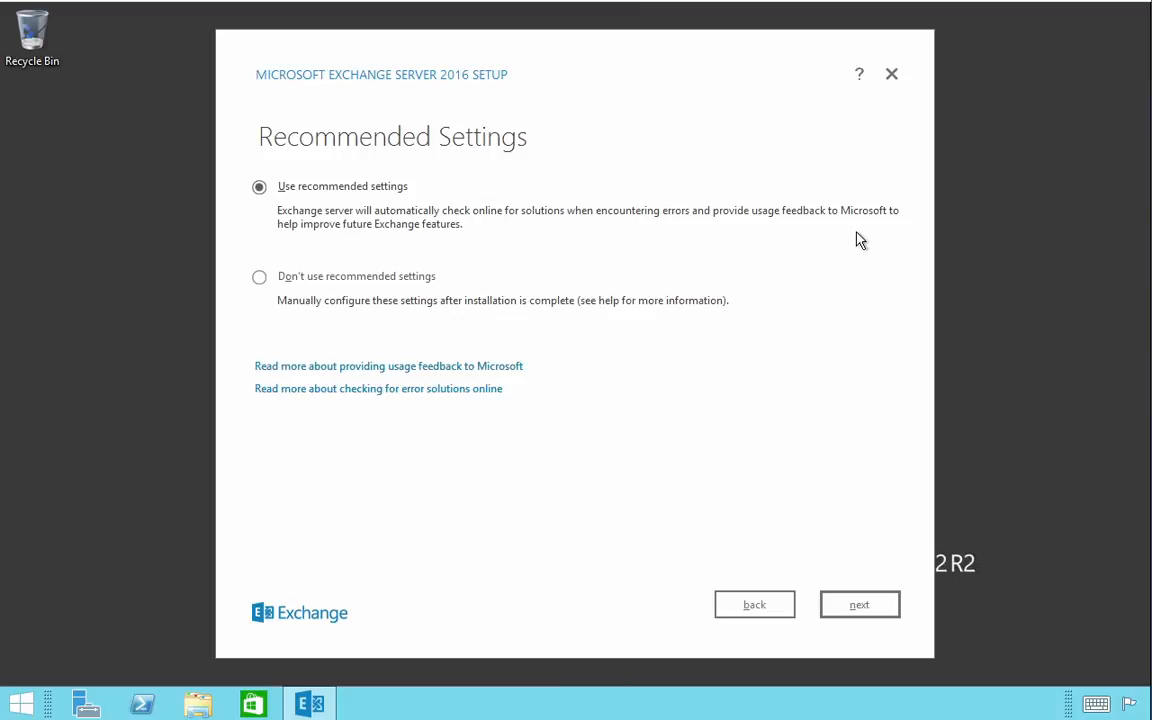
{"action": "left_click", "coordinate": [272, 298]}
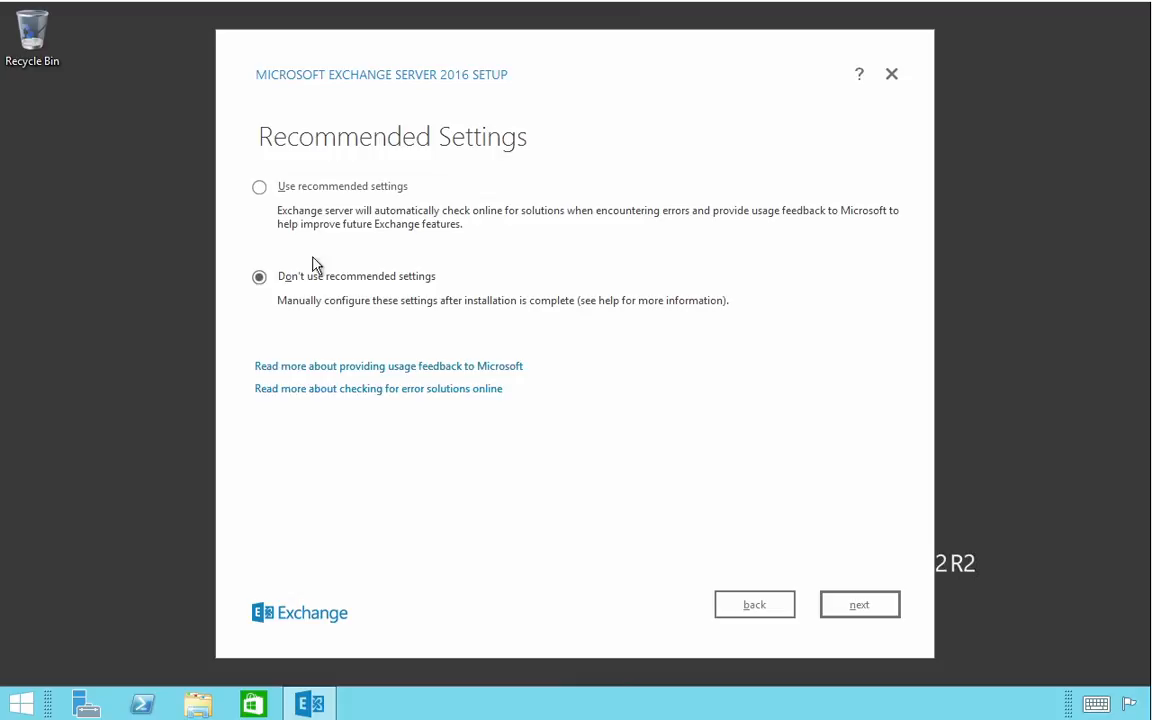
{"action": "left_click", "coordinate": [877, 617]}
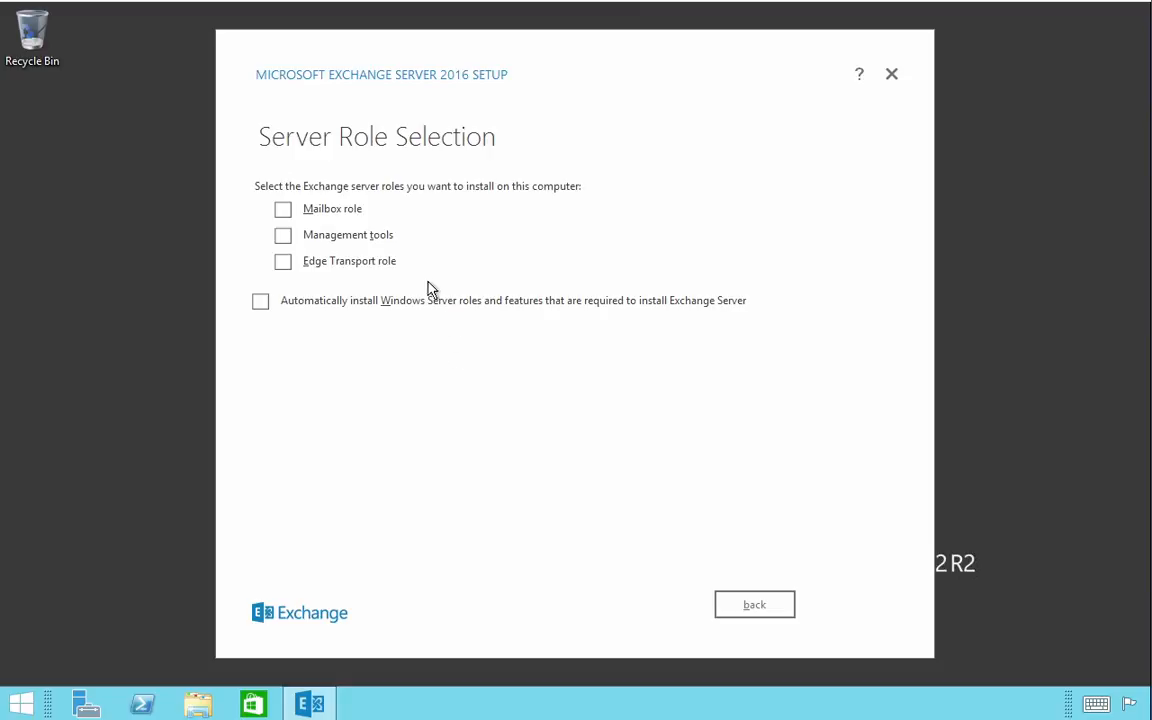
Step: Select the Mailbox role and automatic installation of the Windows Server roles and features required by Exchange
{"action": "left_click", "coordinate": [290, 215]}
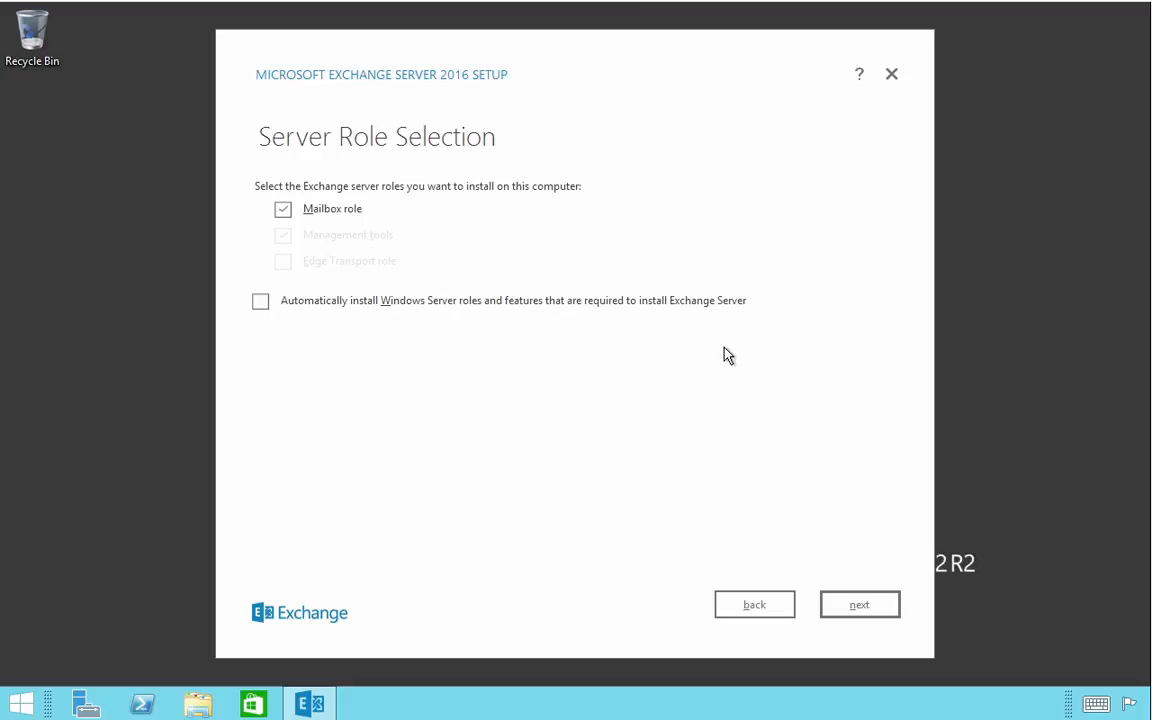
{"action": "left_click", "coordinate": [260, 301]}
{"action": "left_click", "coordinate": [888, 607]}
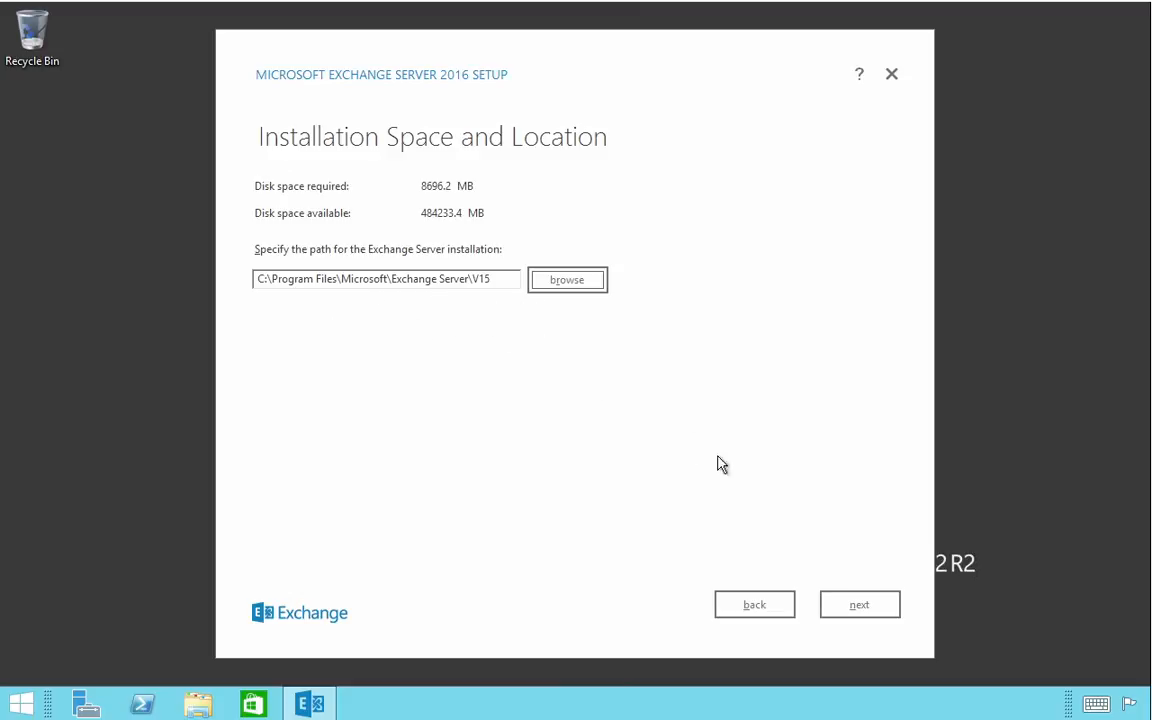
Step: Keep the default installation path and leave malware scanning enabled, continuing to the readiness checks
{"action": "left_click", "coordinate": [862, 607]}
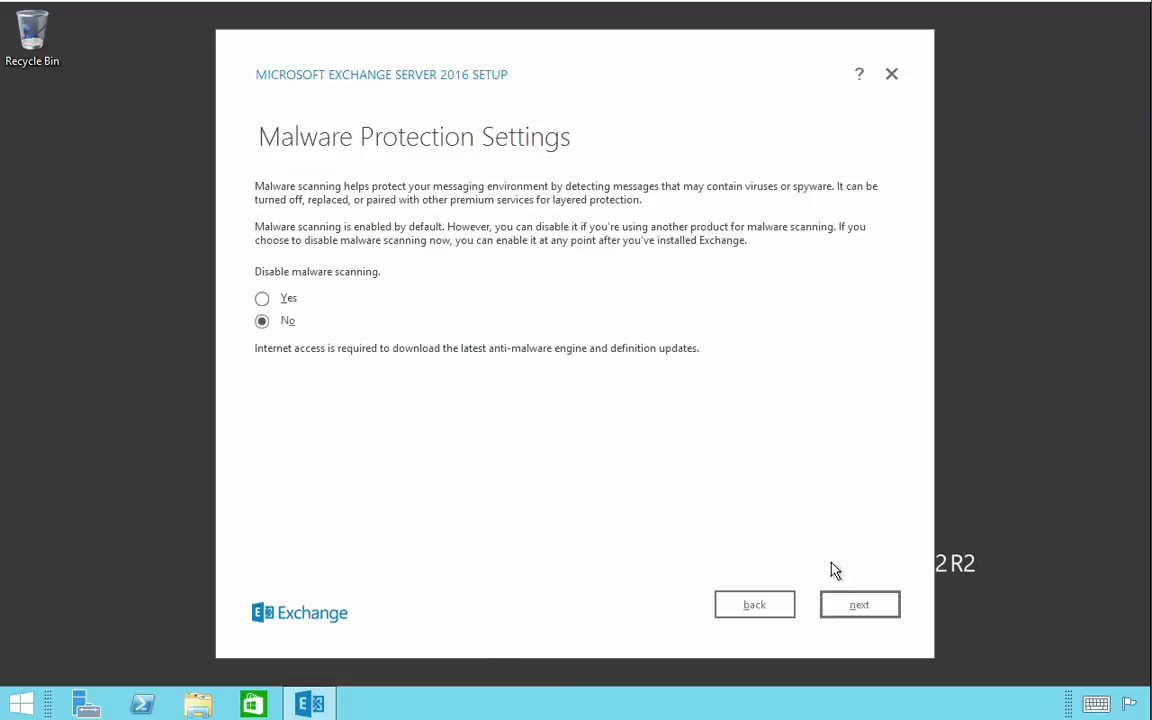
{"action": "left_click", "coordinate": [866, 608]}
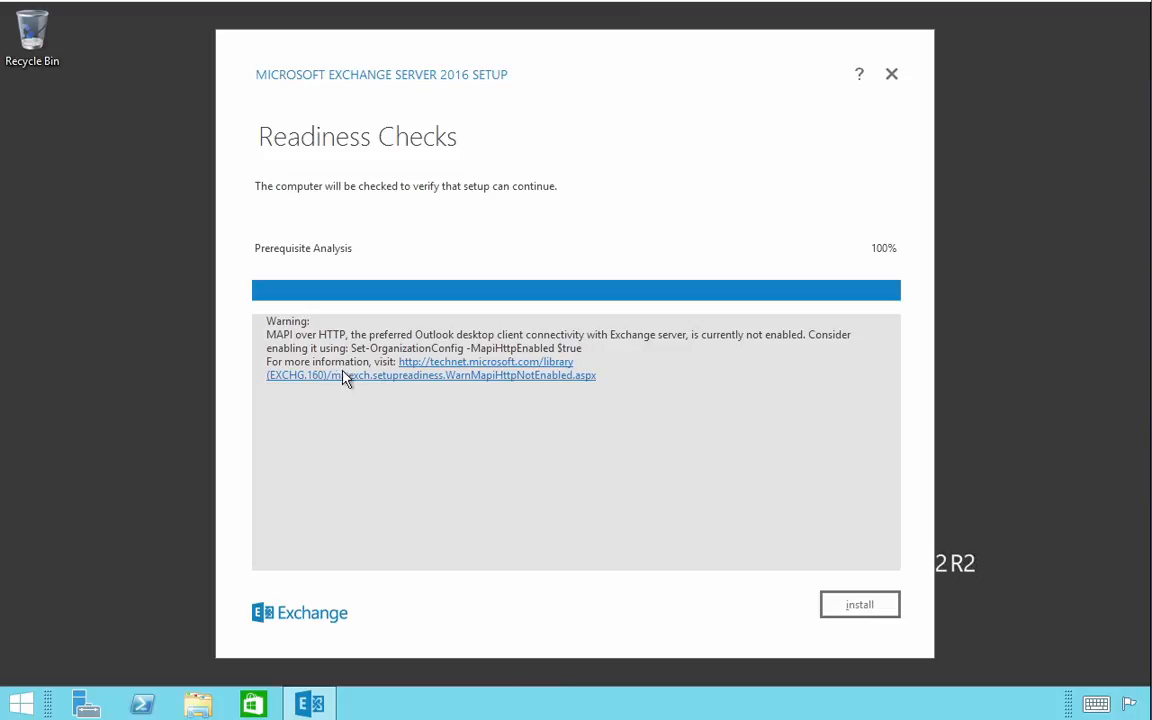
Step: Enable MAPI over HTTP from the Exchange shell on E2K13 with Set-OrganizationConfig -MapiHTTPEnabled $True
{"action": "left_click_drag", "start_coordinate": [583, 348], "coordinate": [360, 361]}
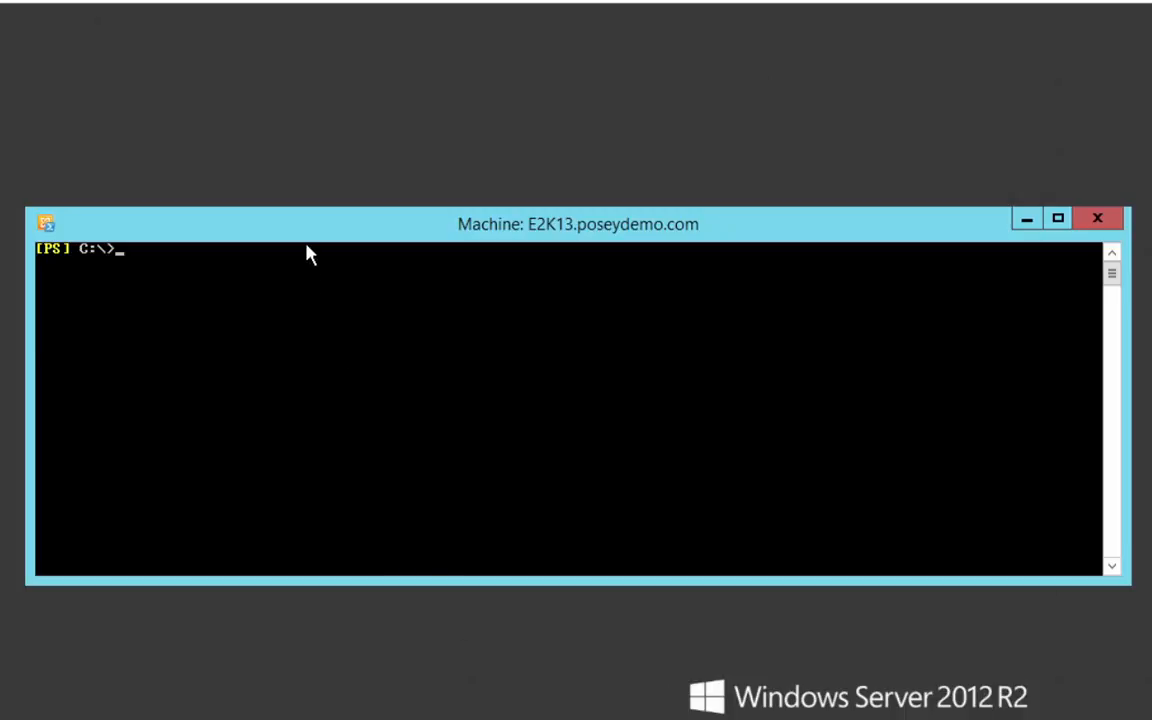
{"action": "type", "text": "Set-Organizati"}
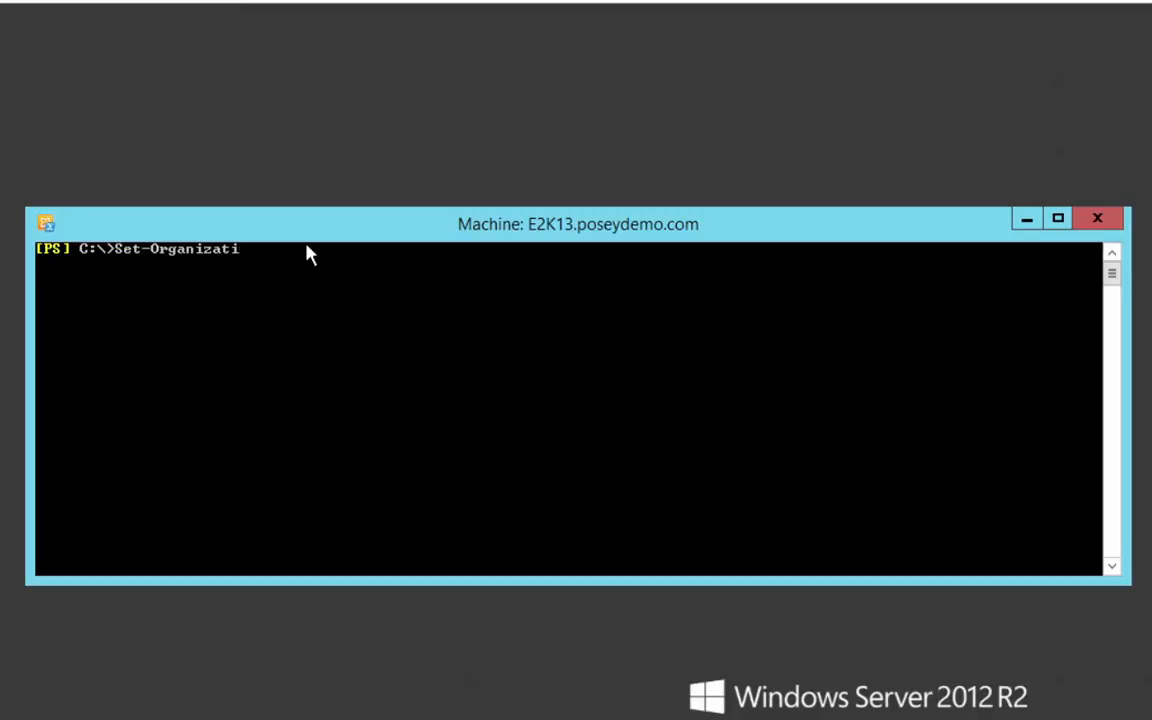
{"action": "type", "text": "onConfig -MapiHTTPEnab"}
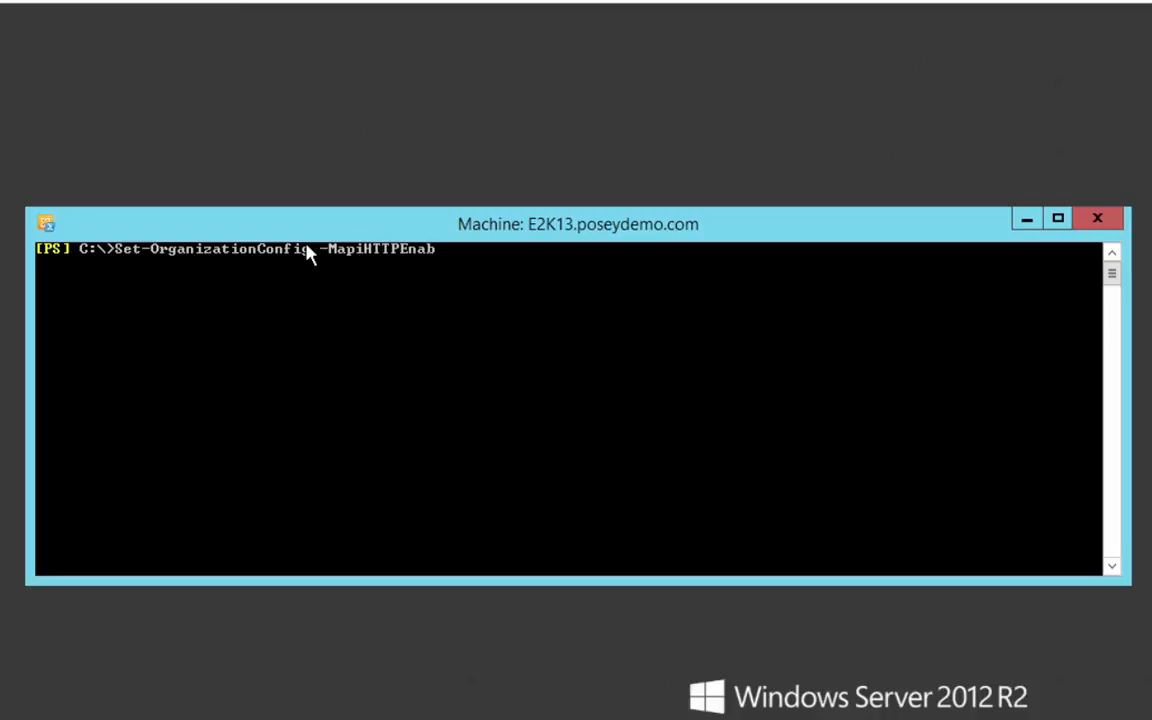
{"action": "type", "text": "led $True"}
{"action": "key", "text": "Return"}
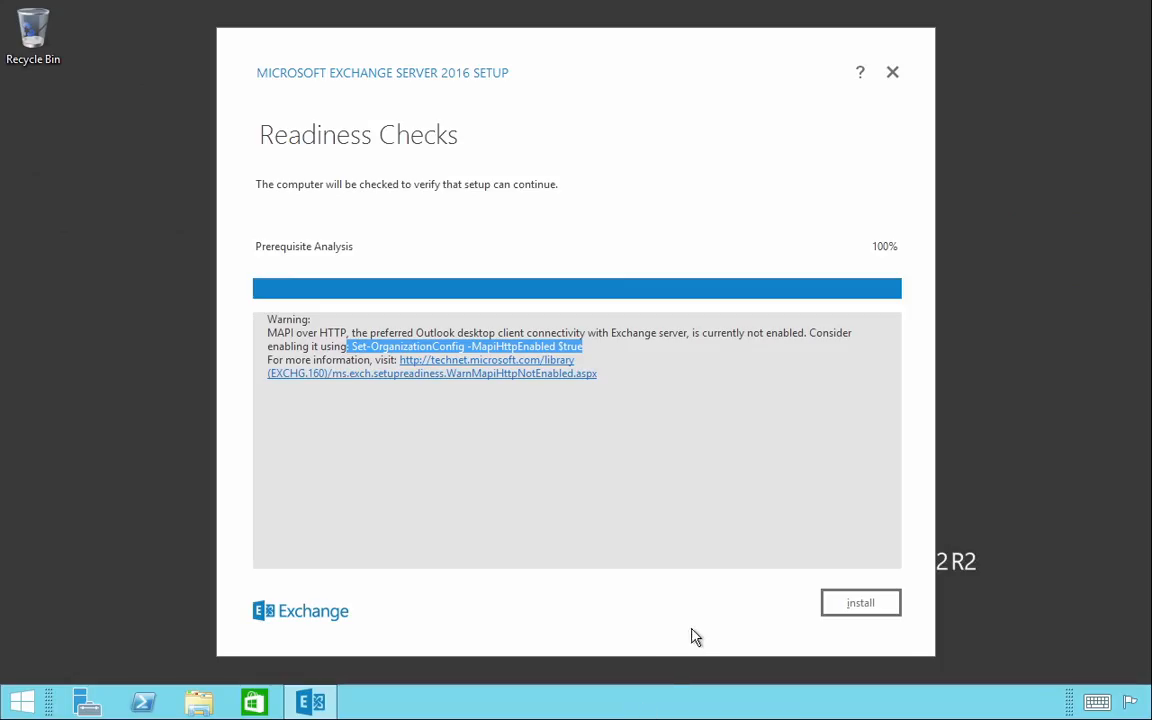
Step: Return to the Exchange Server 2016 setup, run the installation, and finish the wizard without launching the Exchange Administration Center
{"action": "left_click", "coordinate": [892, 614]}
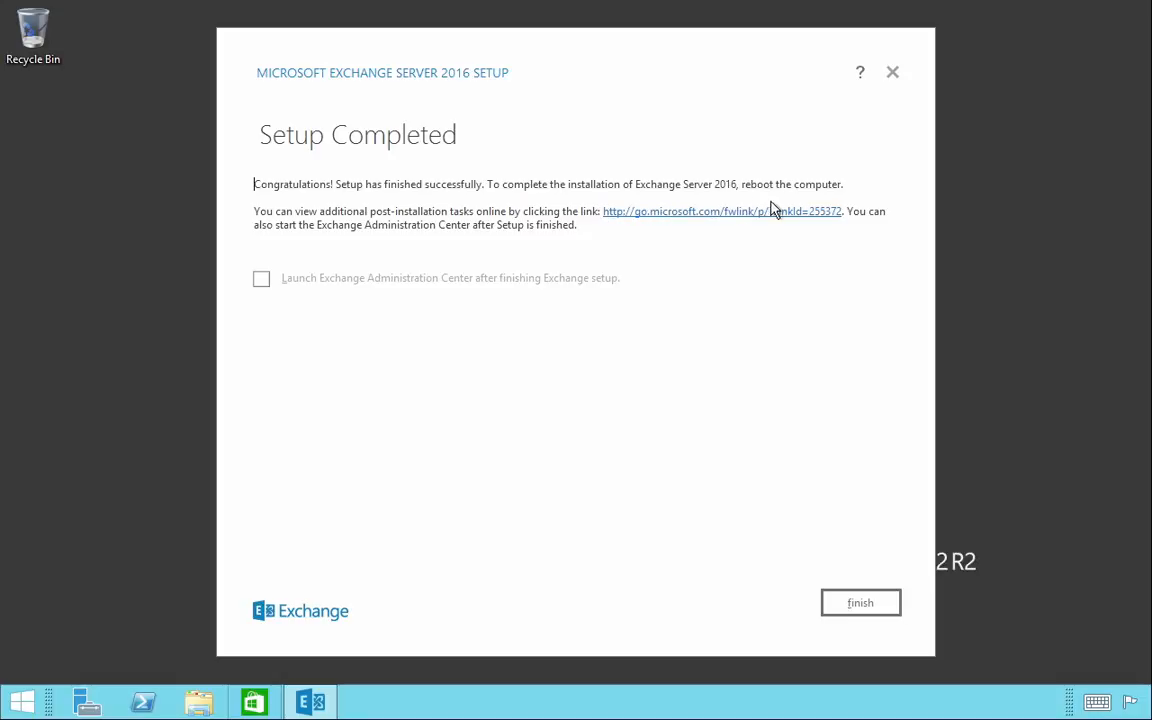
{"action": "left_click", "coordinate": [853, 610]}
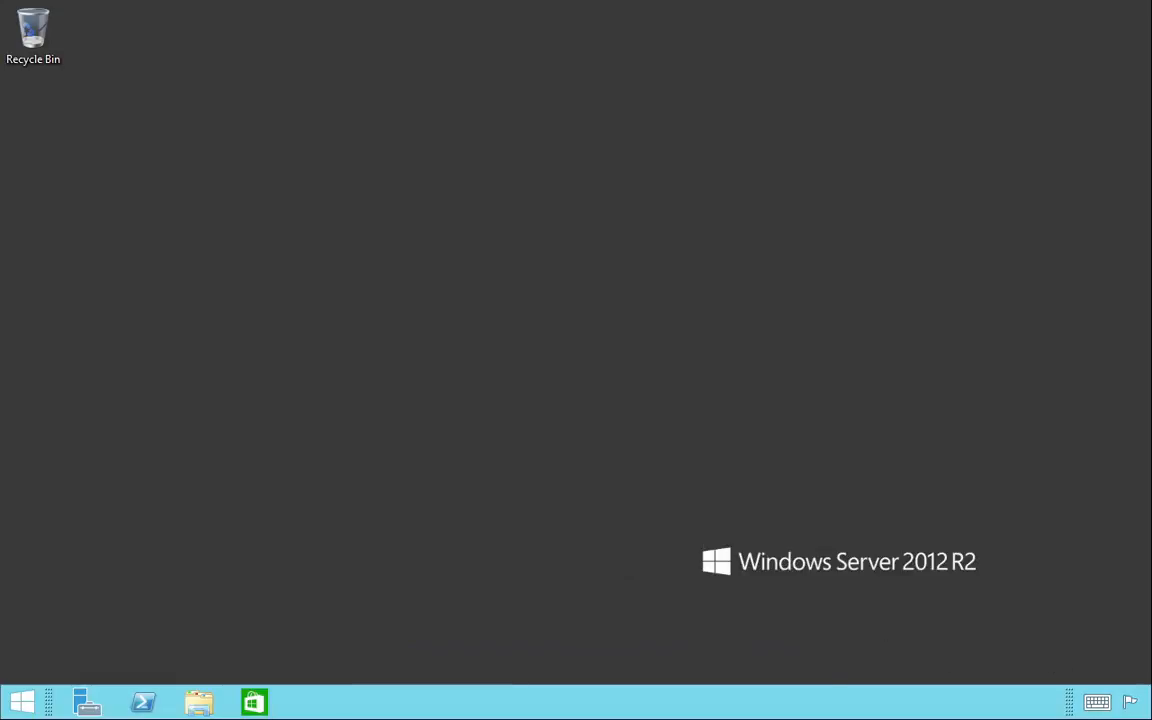